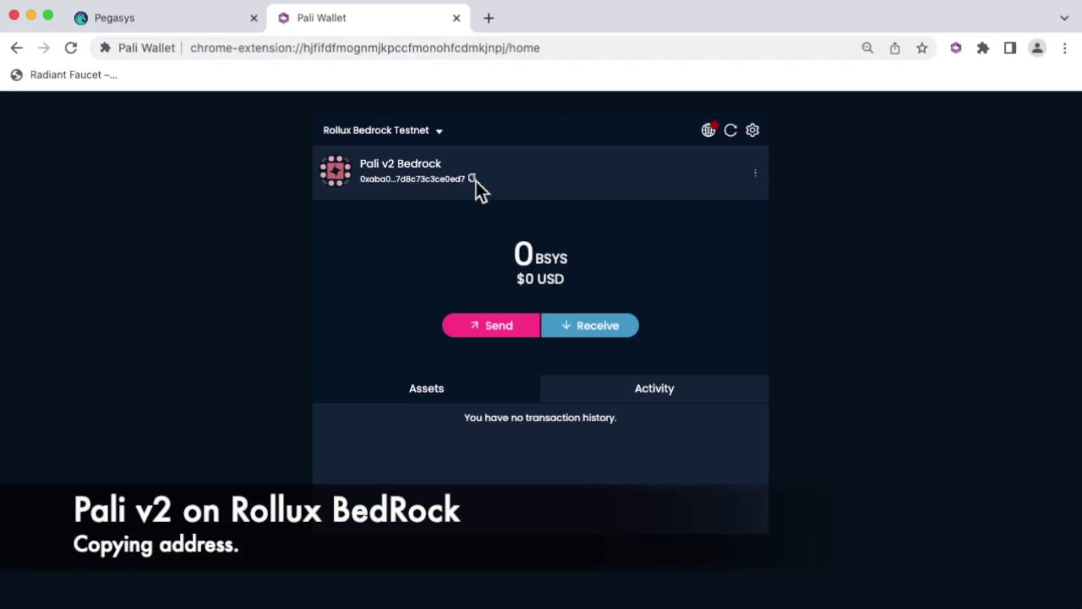
Copy the Pali v2 Bedrock account address from the Pali Wallet home screen
left_click(475, 180)
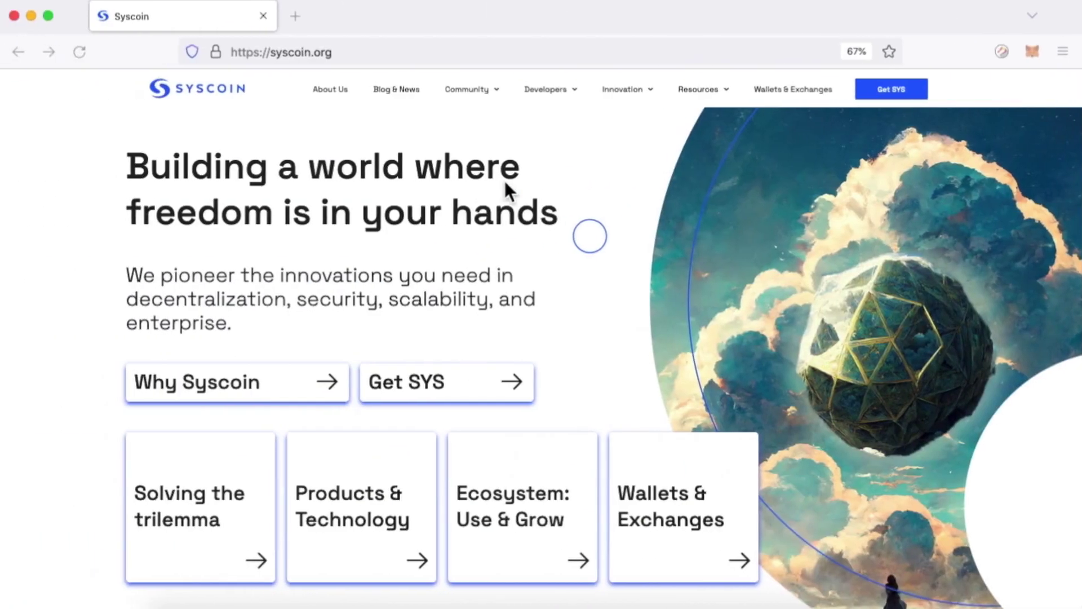
Send 40000 BSYS from MetaMask to the copied Pali v2 Bedrock address
left_click(1032, 51)
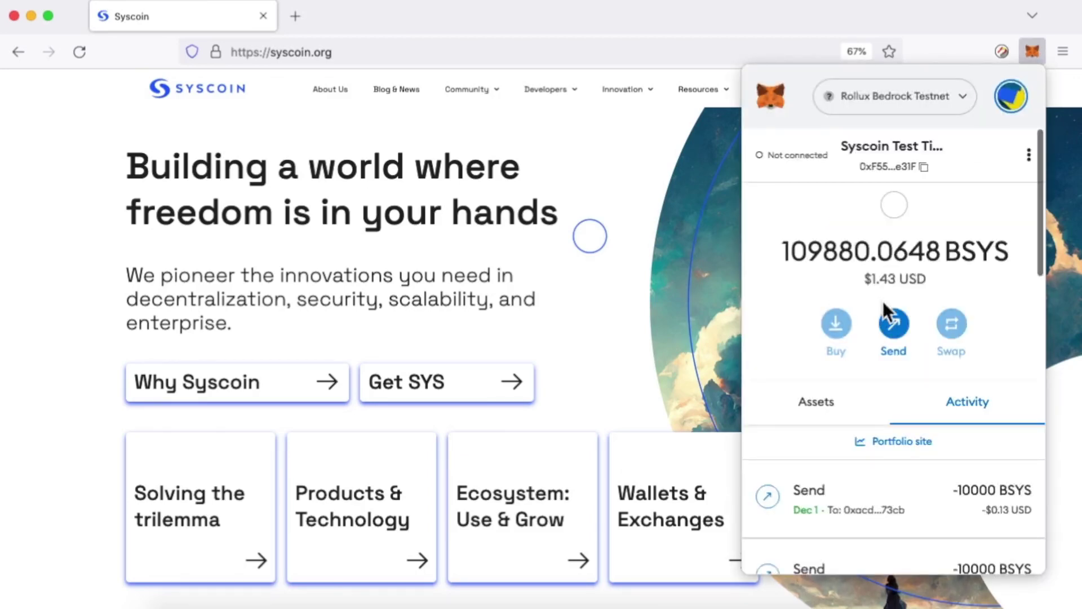
left_click(898, 327)
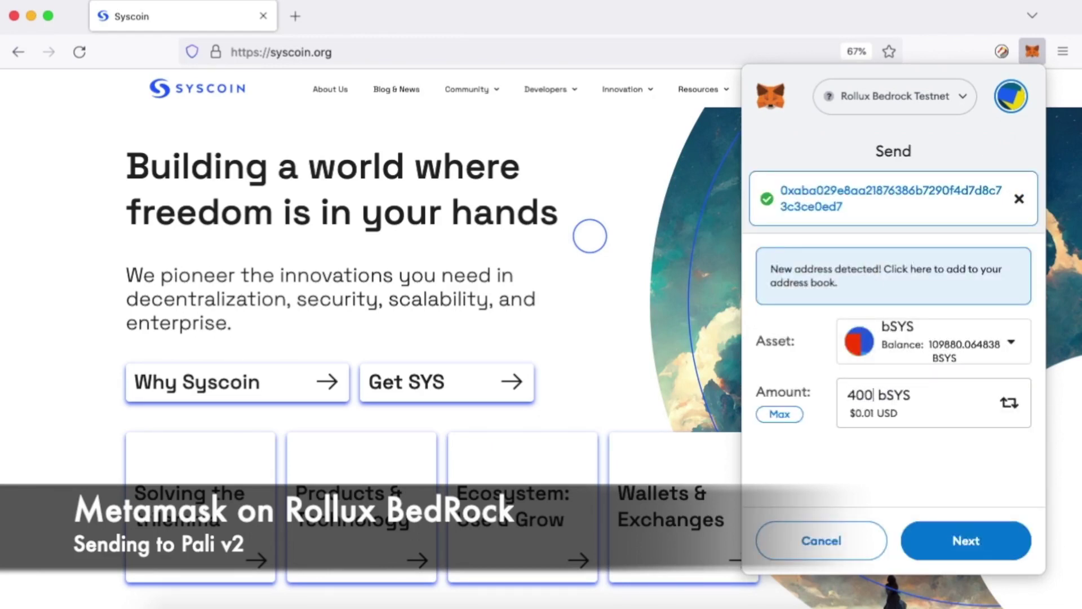
left_click(953, 545)
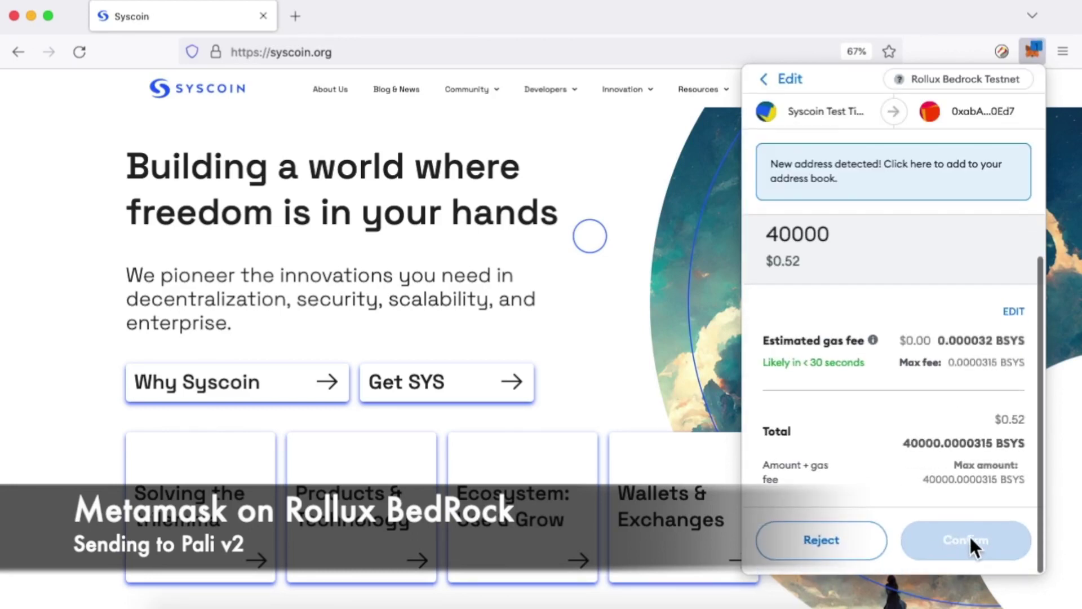
left_click(969, 536)
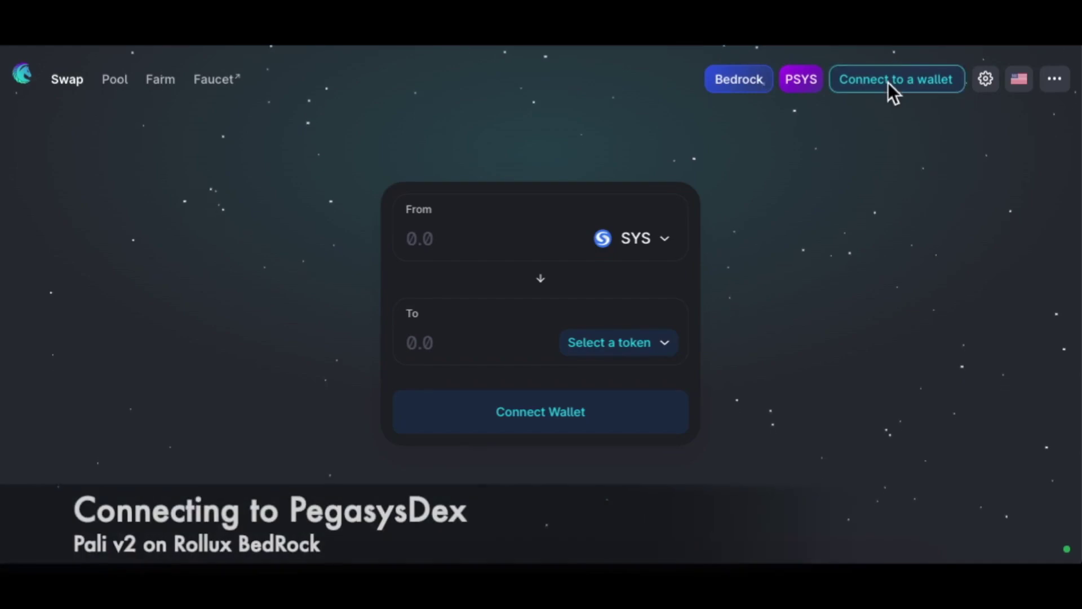
Connect the Pali v2 Bedrock account to Pegasys DEX, accepting the site warning
left_click(887, 82)
left_click(581, 253)
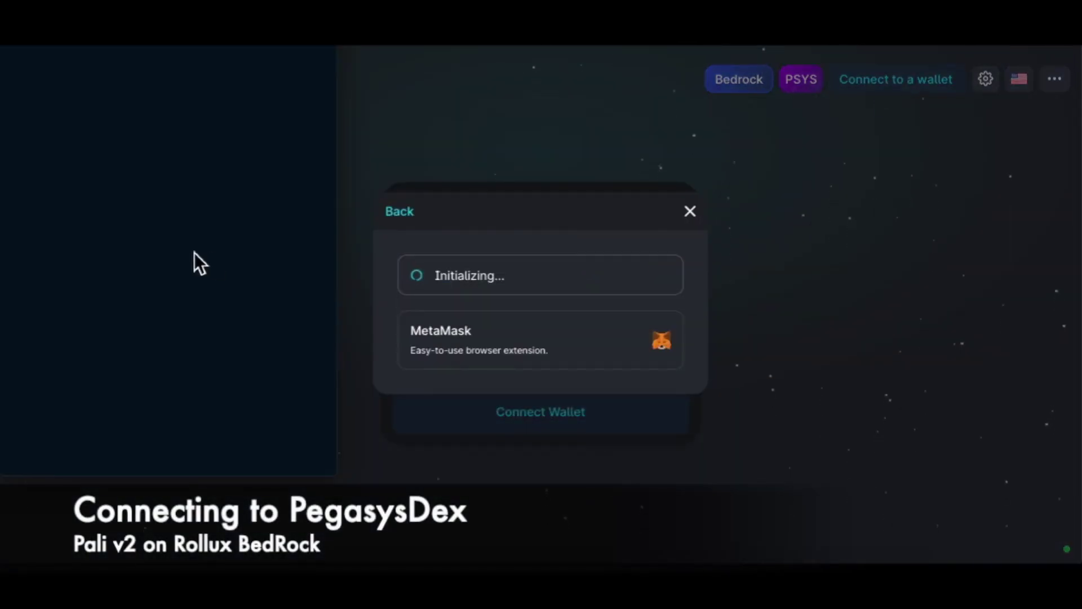
left_click(225, 140)
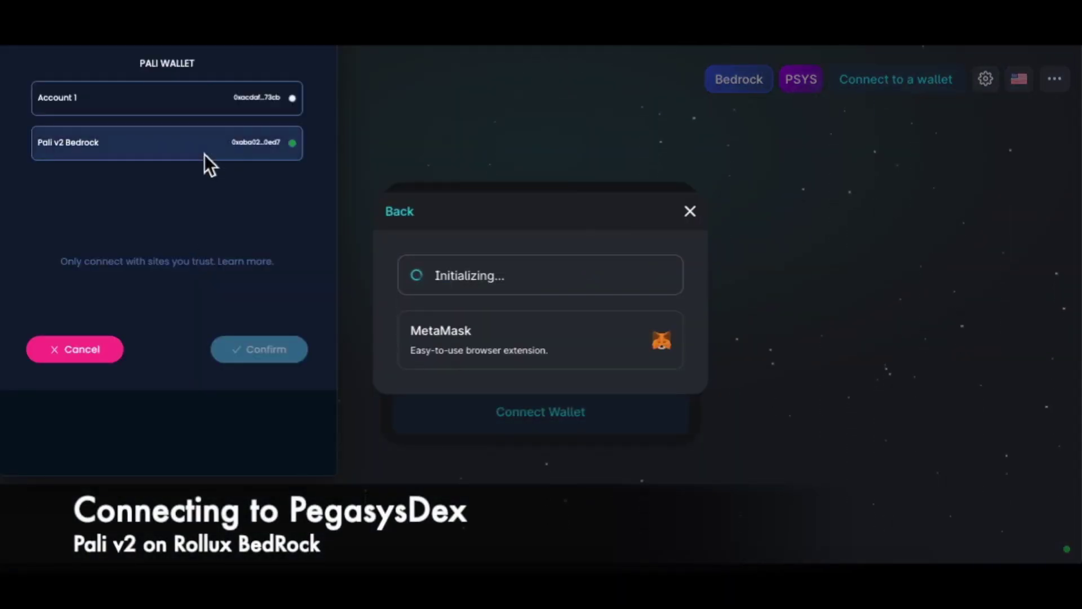
left_click(242, 350)
left_click(268, 268)
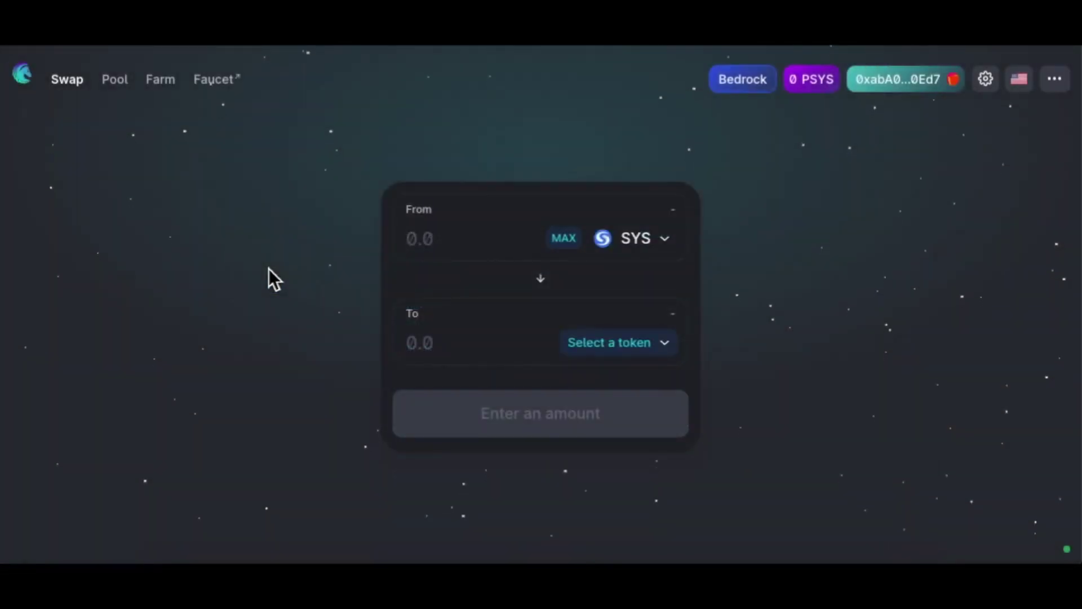
Swap about 21 SYS for 200 PSYS and approve it in Pali
left_click(592, 346)
type("psy")
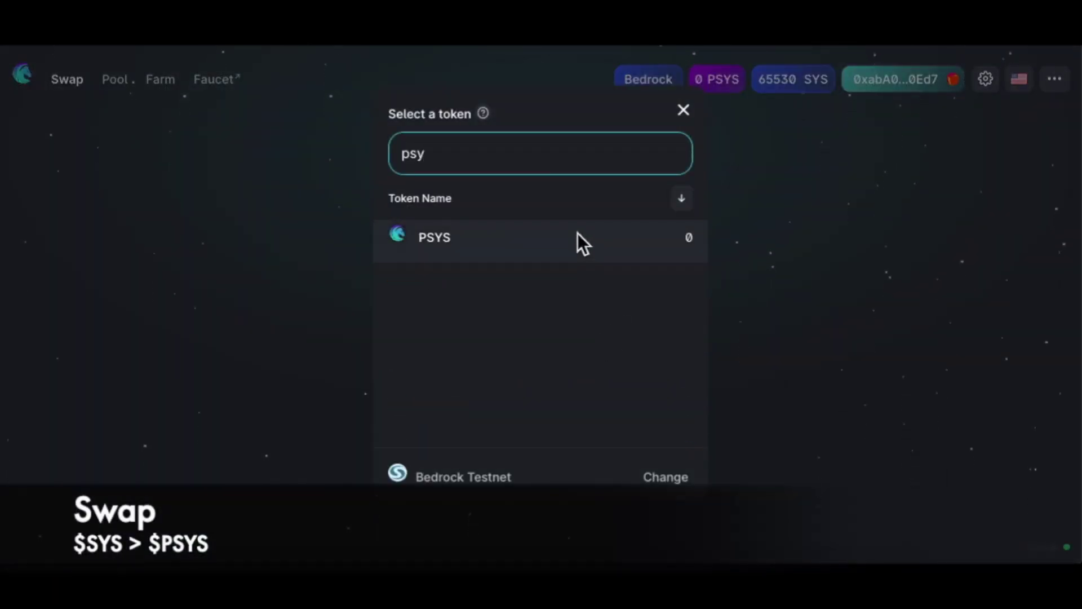
left_click(578, 238)
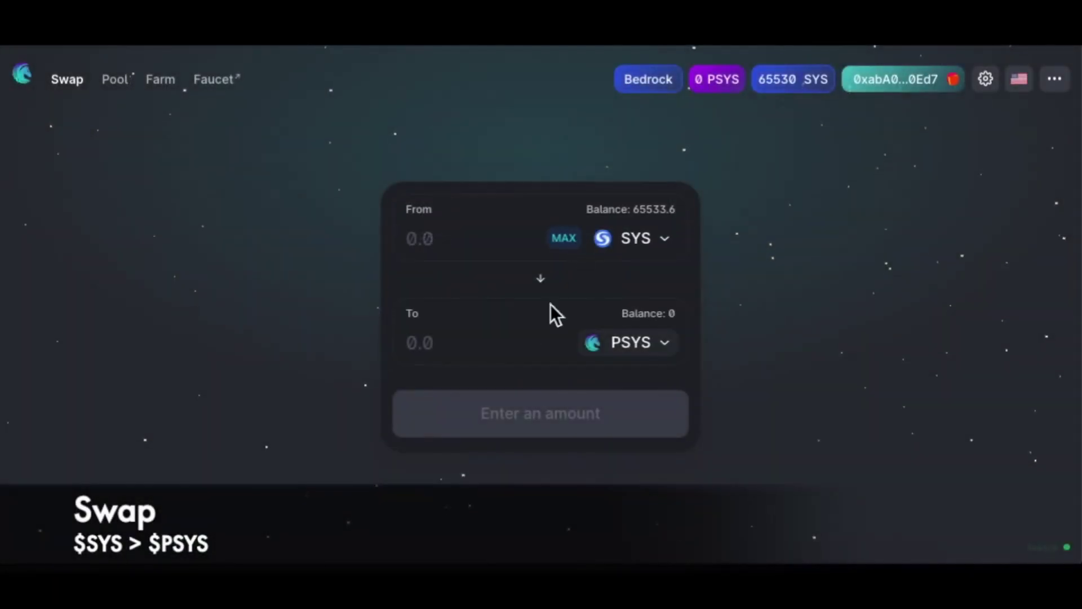
left_click(495, 342)
type("2")
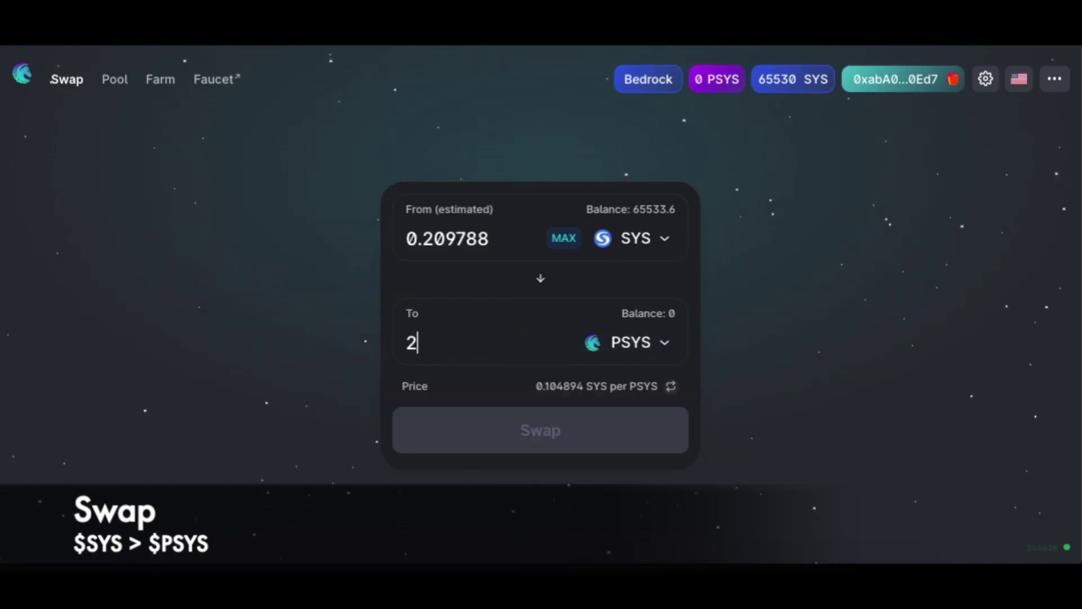
type("00")
left_click(560, 429)
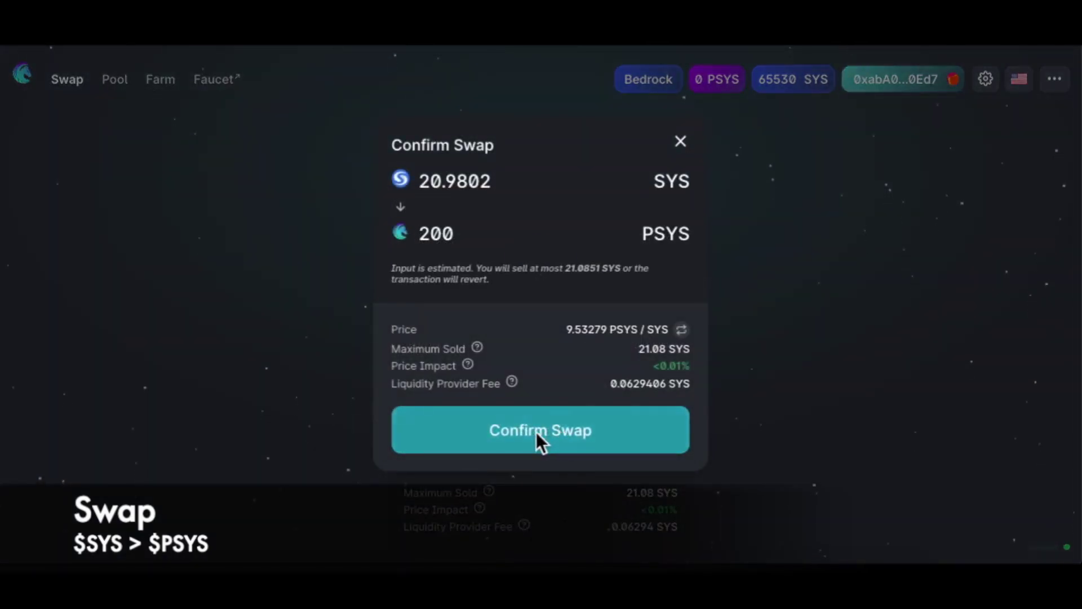
left_click(536, 431)
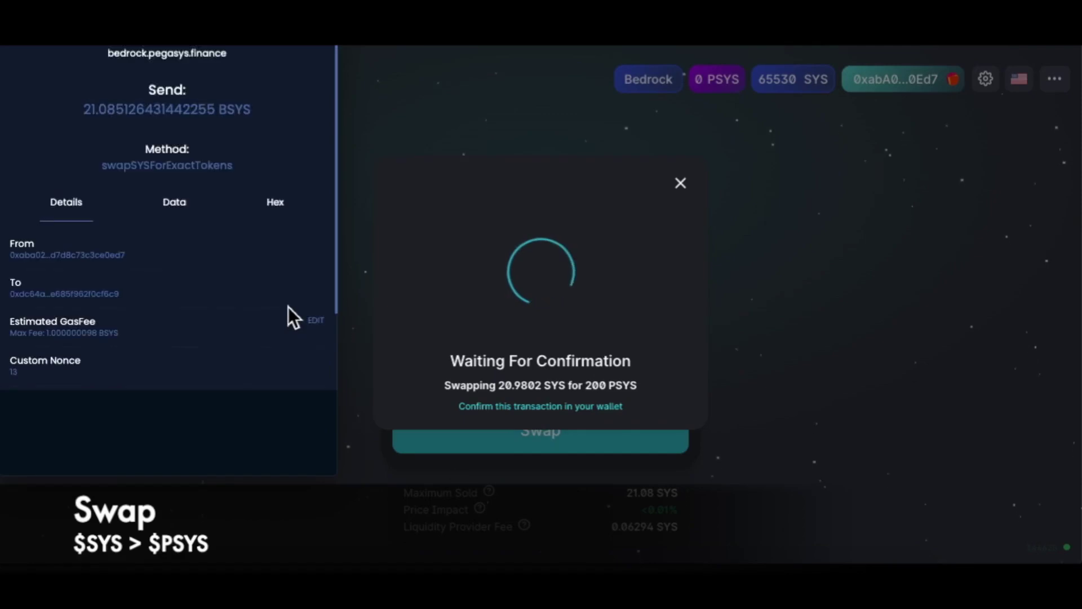
scroll(279, 325, "down", 3)
left_click(258, 356)
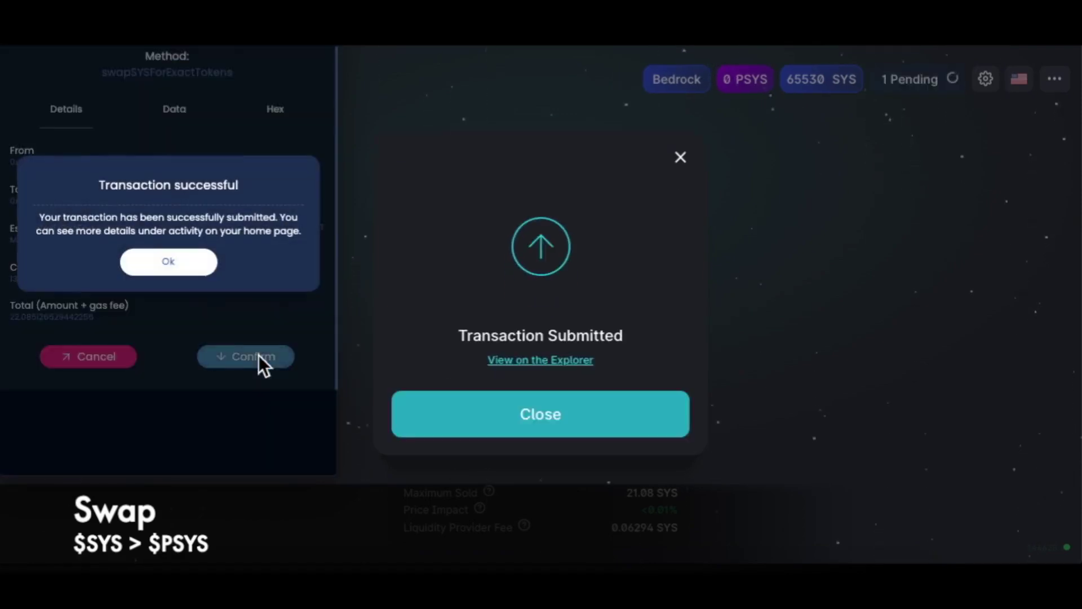
left_click(260, 380)
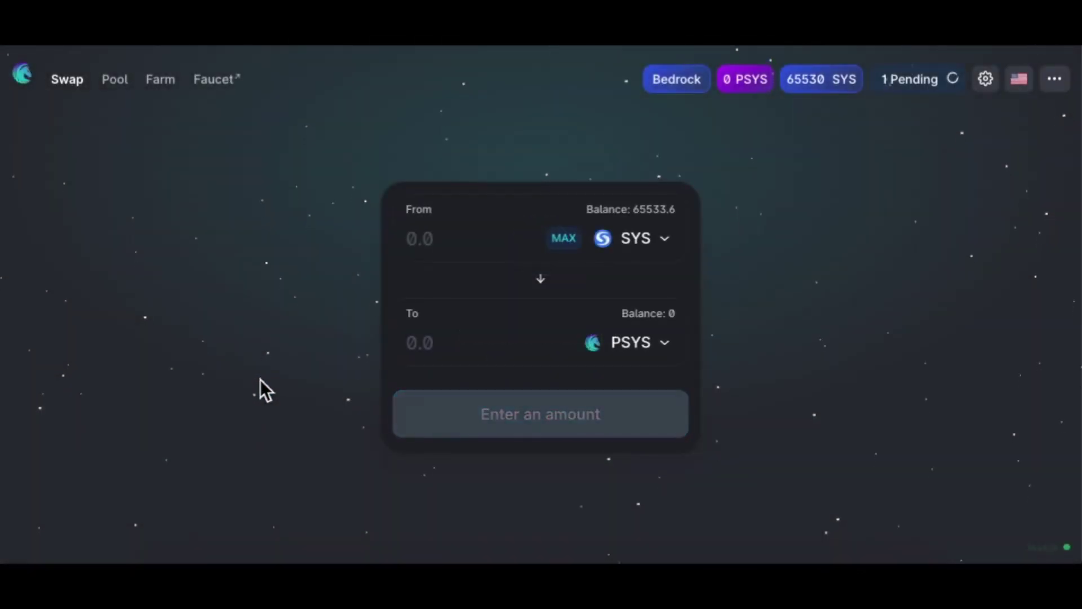
left_click(636, 342)
Swap about 5.5 SYS for 1000 USDC and approve it in Pali
left_click(483, 161)
type("usdc")
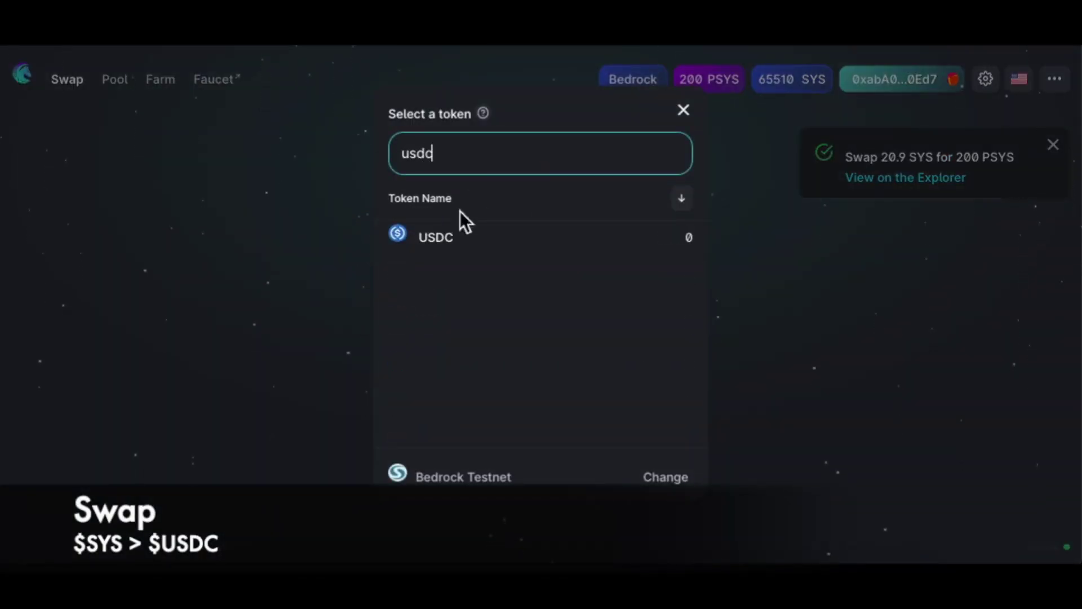
left_click(440, 238)
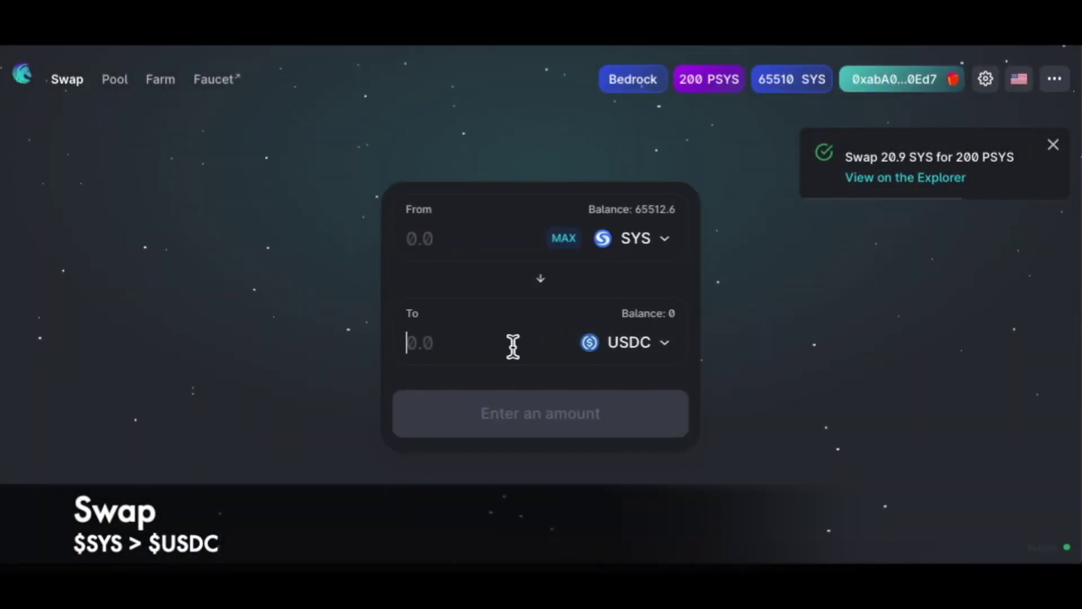
type("1000")
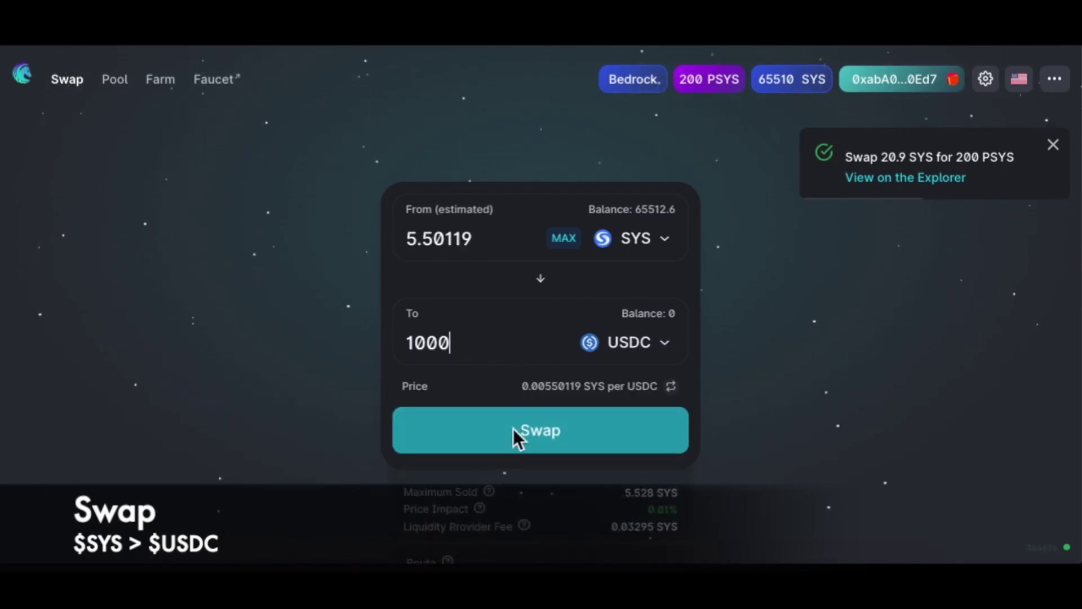
left_click(513, 429)
left_click(519, 441)
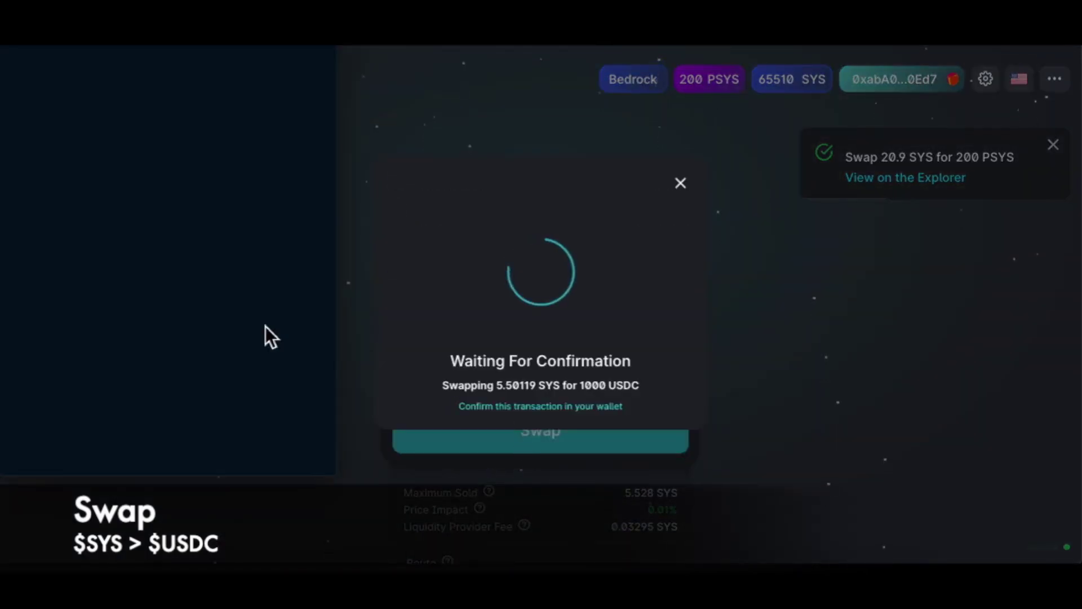
scroll(265, 328, "down", 2)
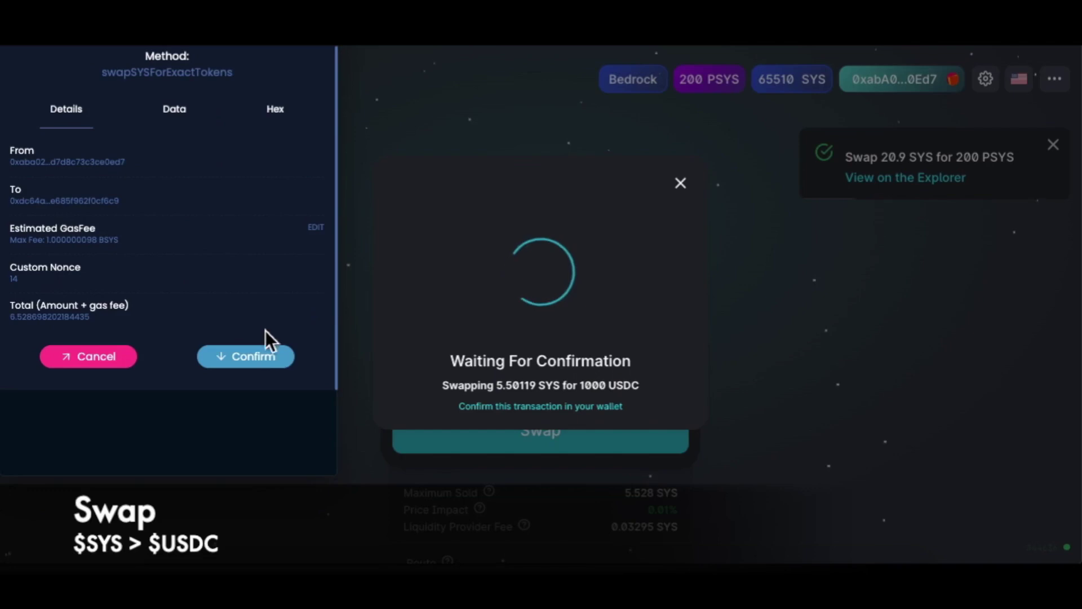
left_click(256, 363)
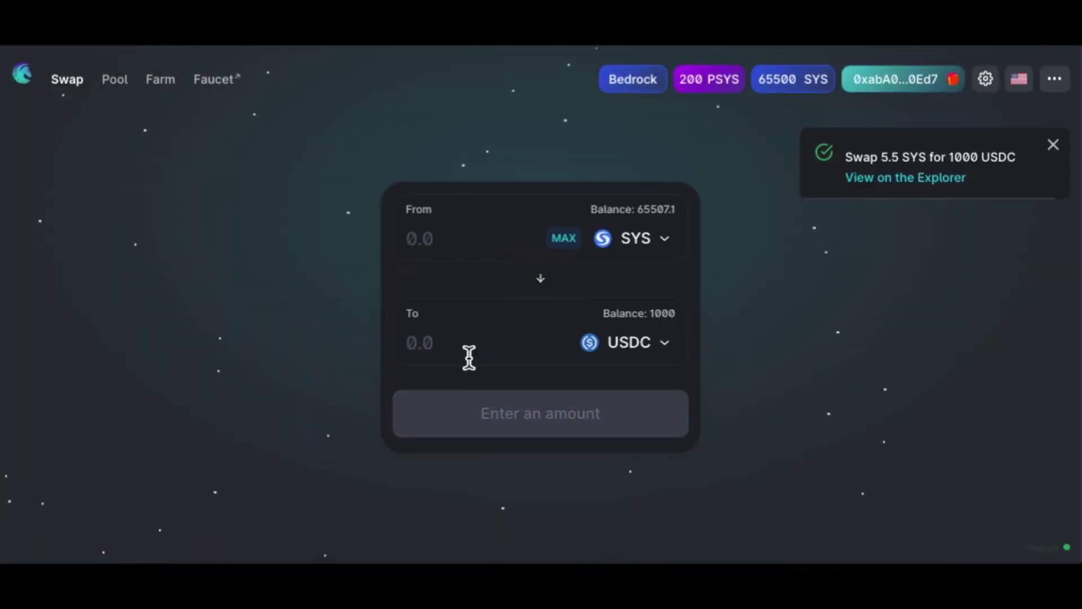
Start a new liquidity pair with USDC and PSYS as its tokens
left_click(124, 79)
left_click(651, 292)
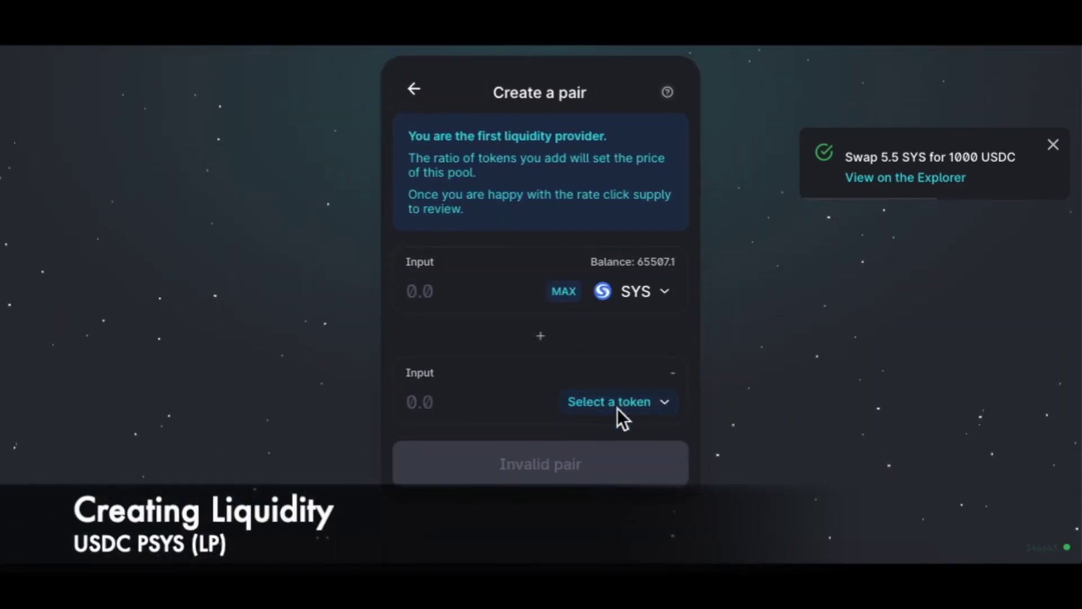
left_click(616, 415)
type("p")
key("BackSpace")
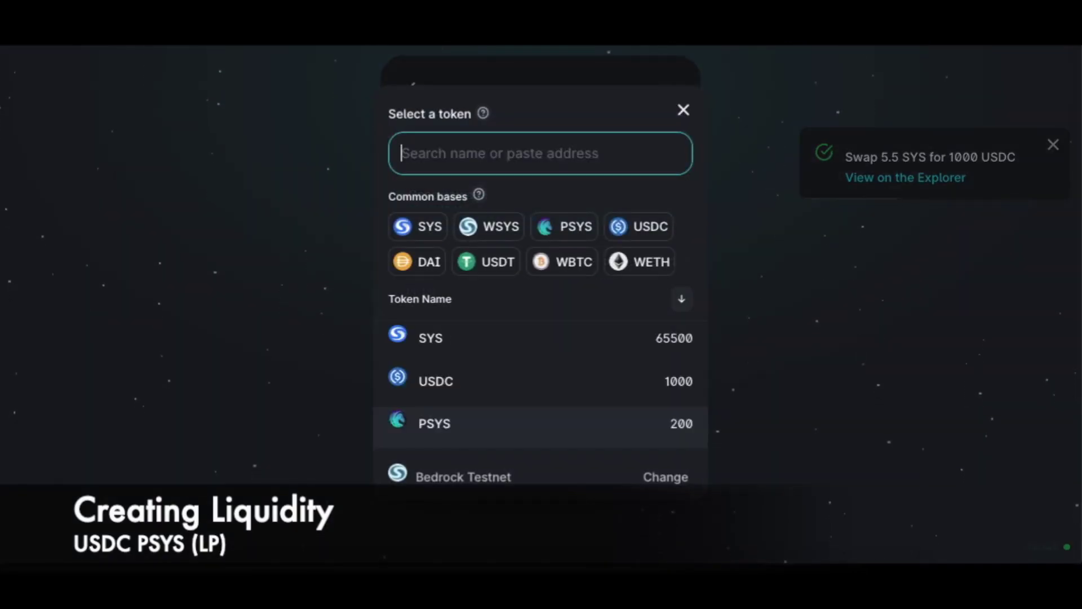
type("ps")
left_click(590, 227)
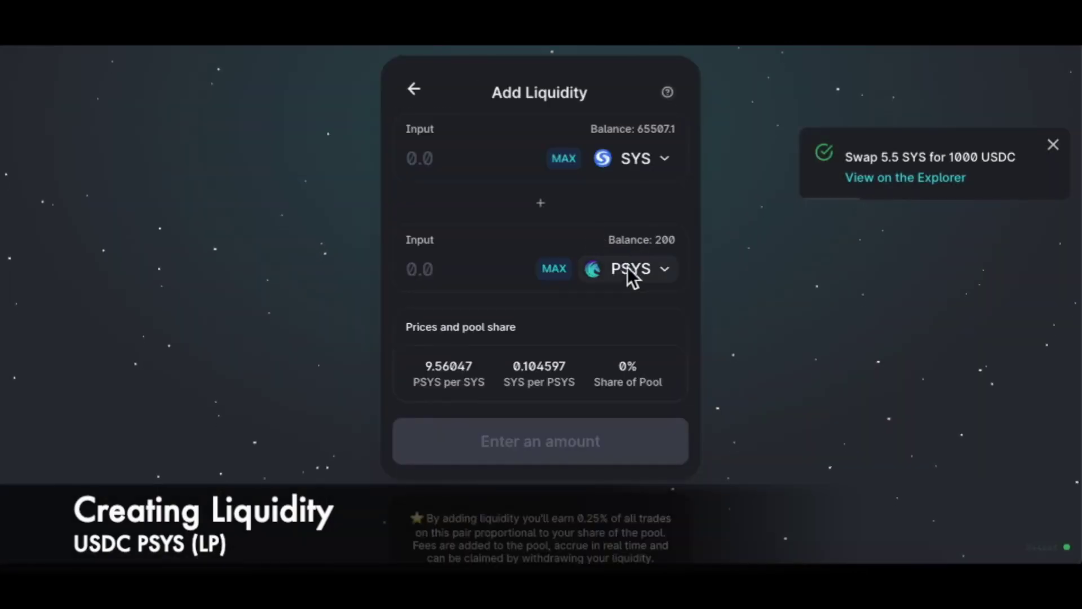
left_click(635, 165)
left_click(640, 229)
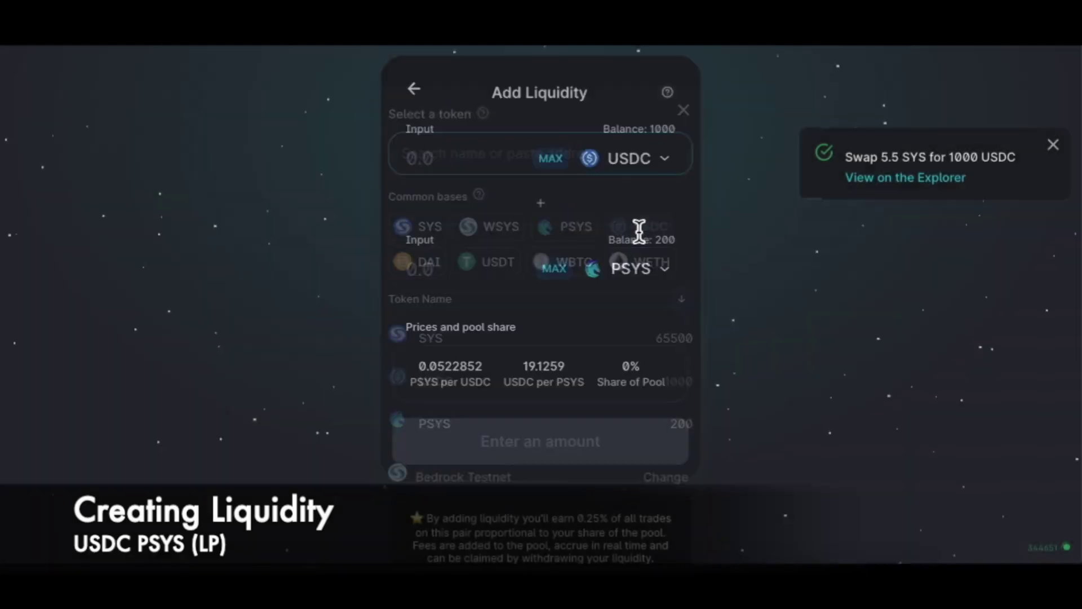
Supply 1000 USDC and 52.2852 PSYS to the pair and approve in Pali
left_click(560, 162)
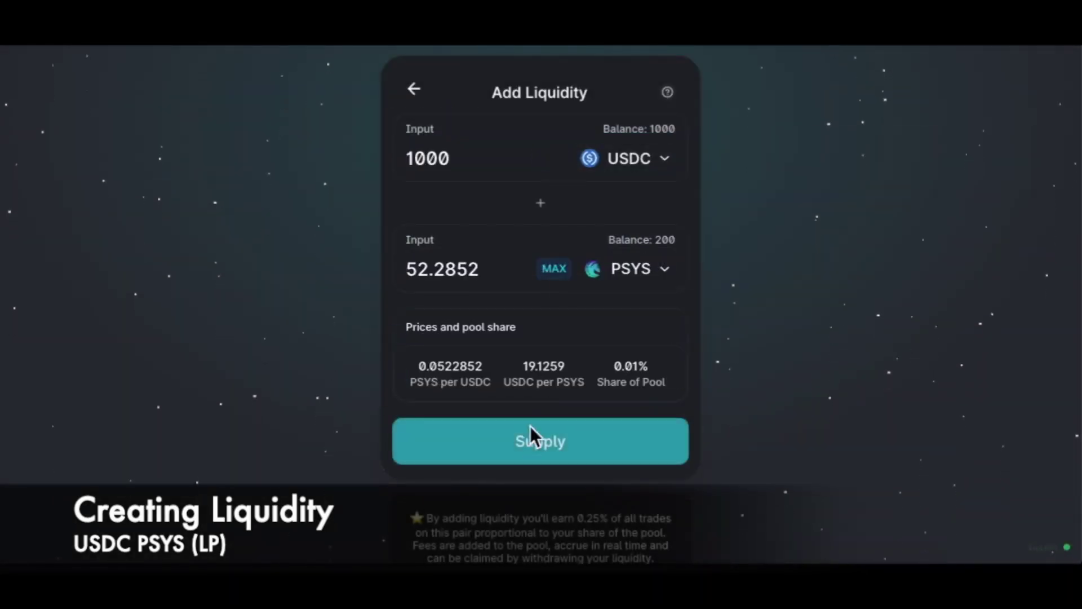
left_click(529, 438)
left_click(520, 465)
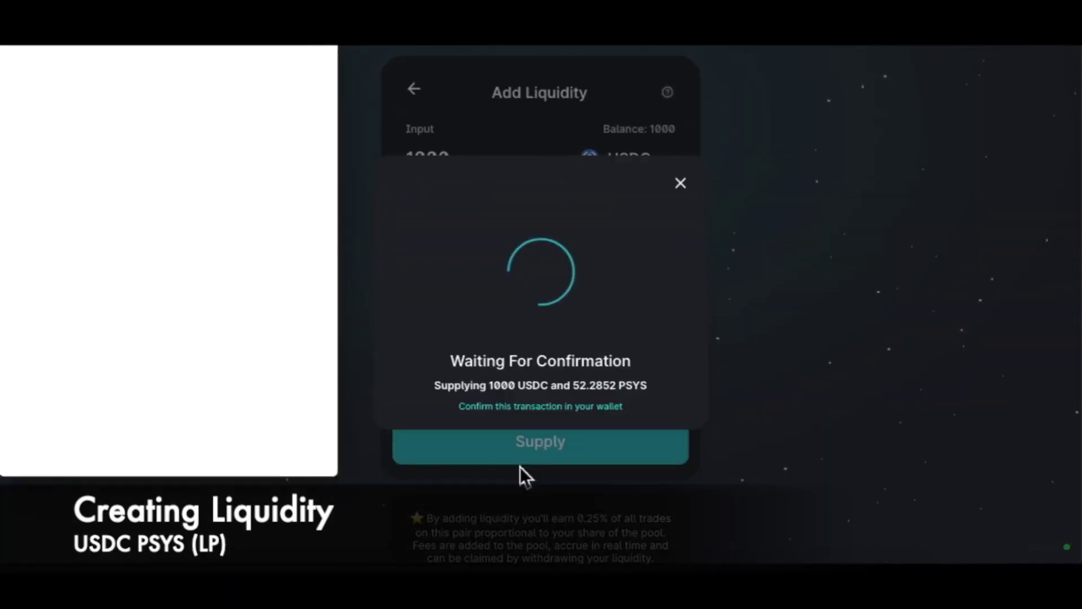
scroll(240, 283, "down", 2)
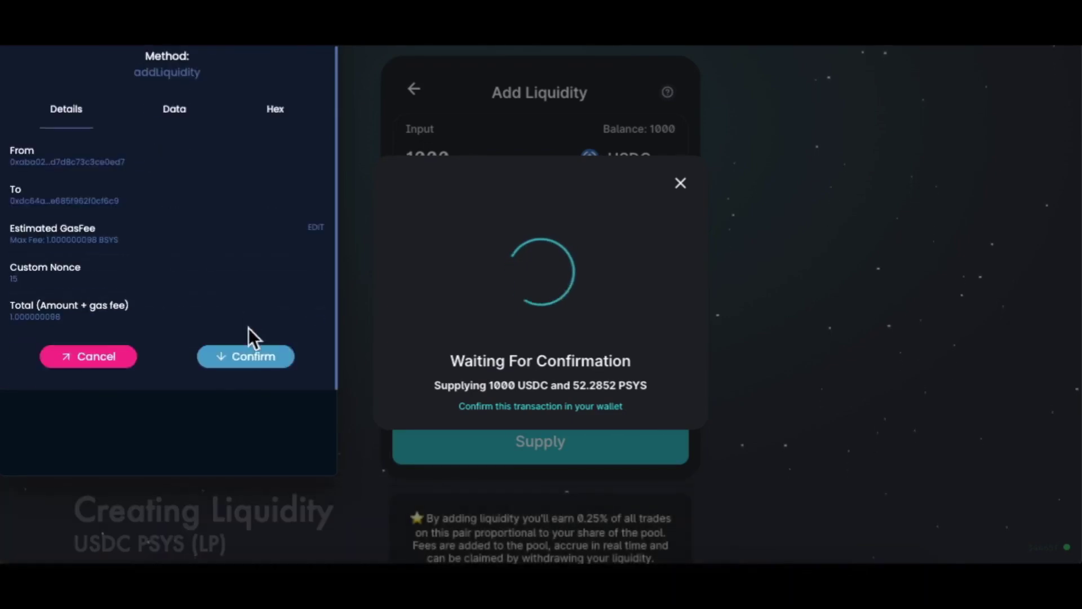
left_click(248, 358)
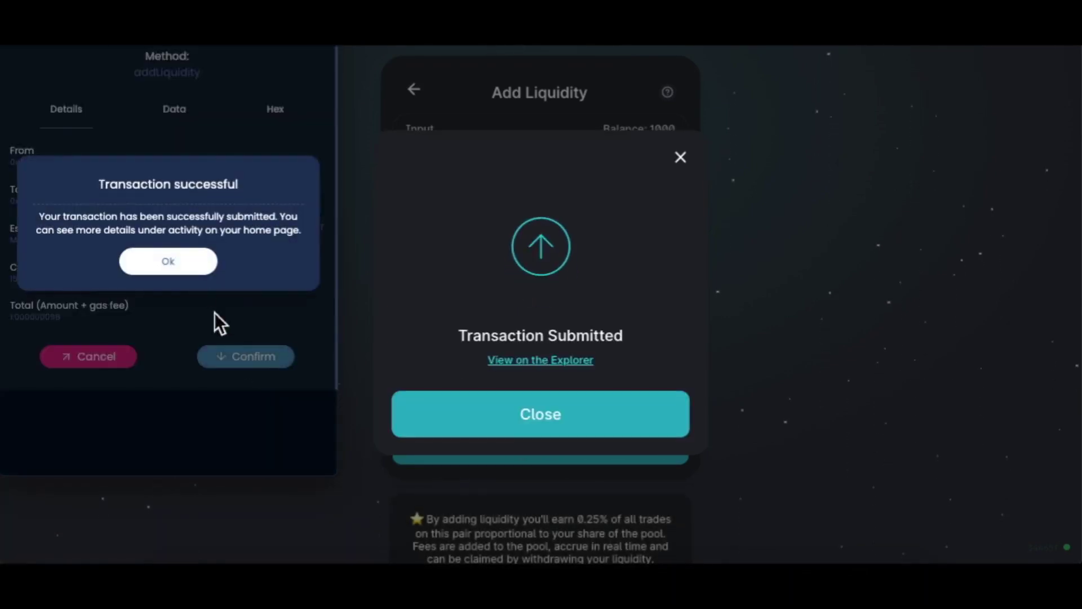
left_click(169, 256)
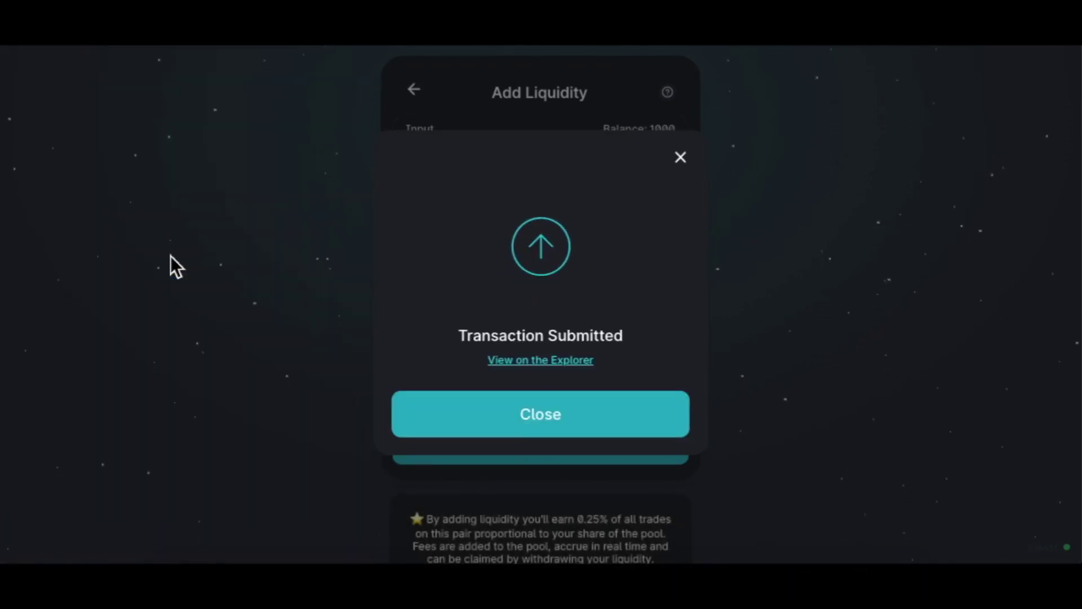
scroll(282, 355, "down", 1)
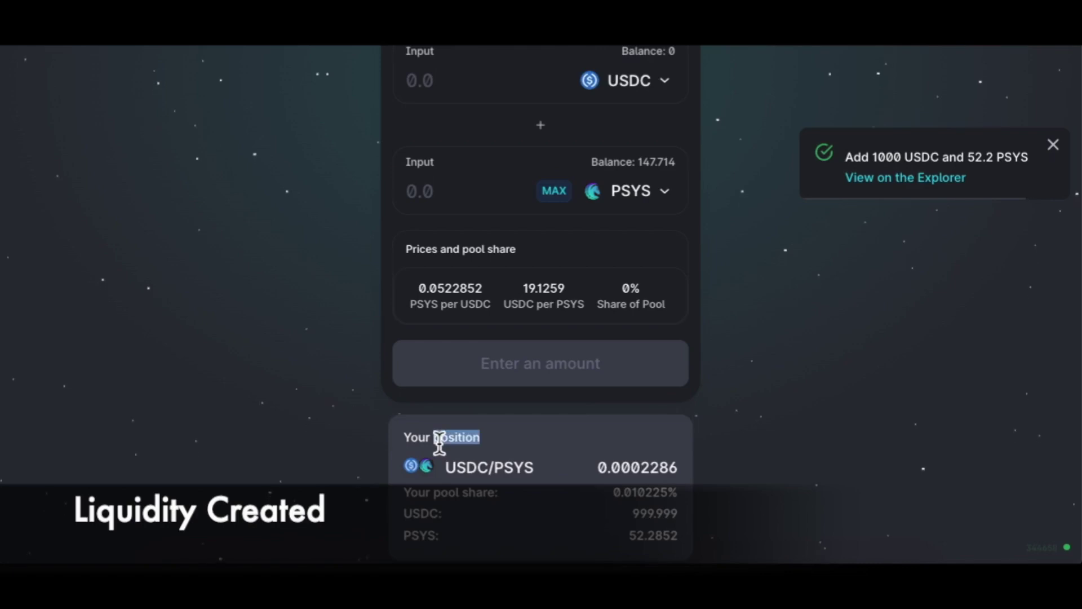
left_click_drag(439, 445, 411, 443)
left_click(383, 417)
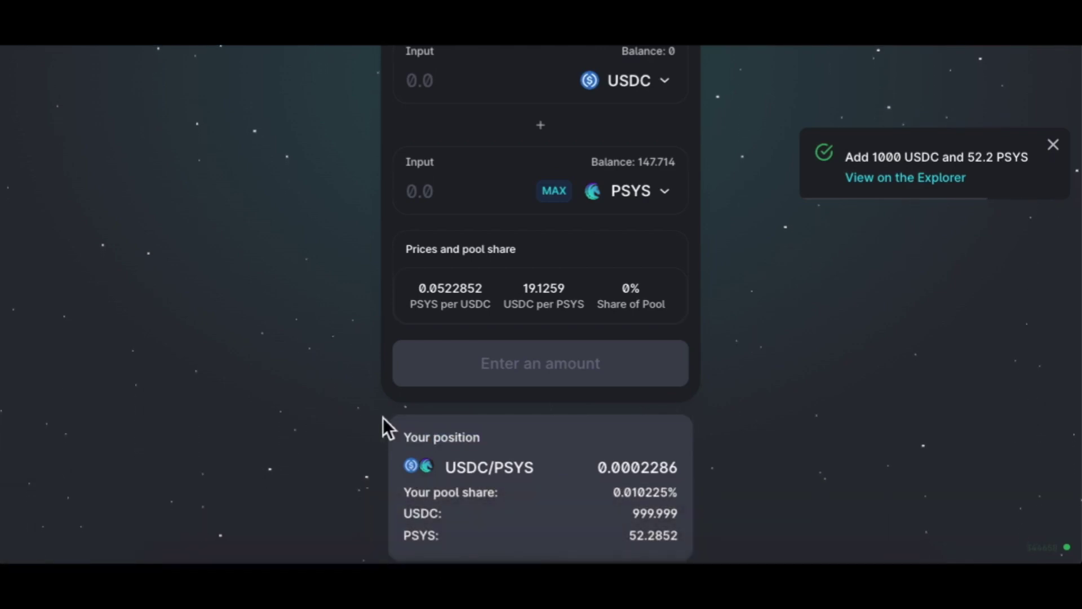
scroll(384, 417, "up", 3)
left_click(169, 82)
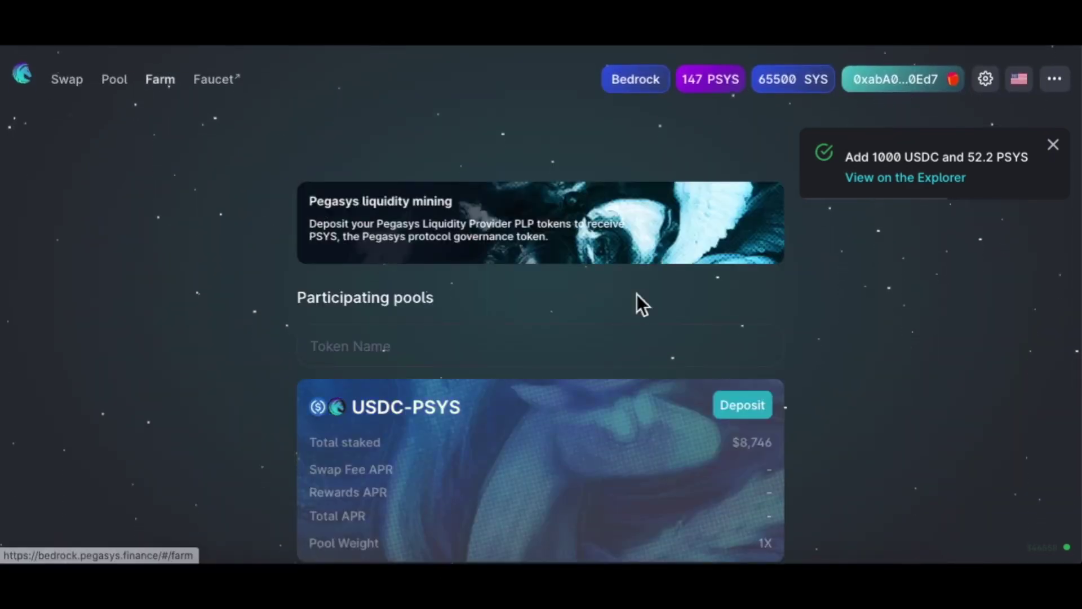
scroll(636, 293, "down", 2)
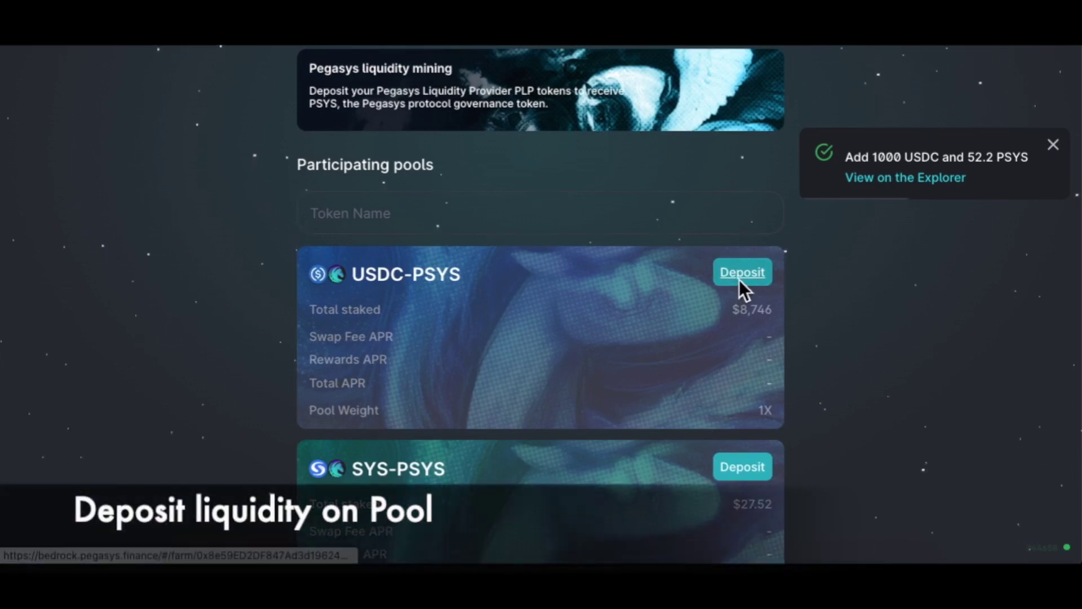
Approve and deposit all 0.000228651 PLP tokens into the USDC-PSYS farm
left_click(739, 280)
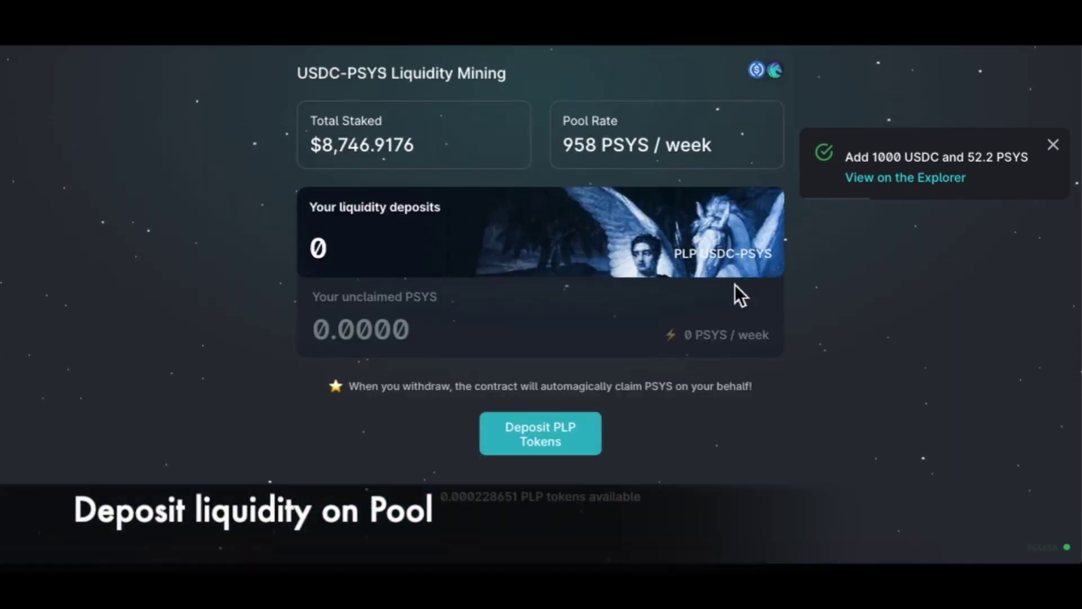
left_click(566, 427)
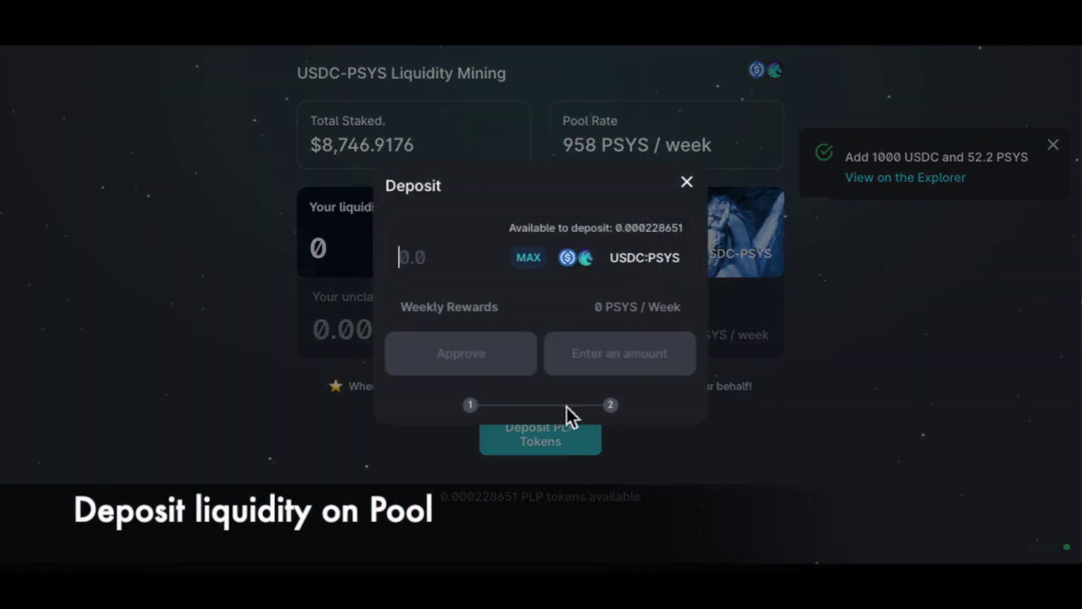
left_click(528, 257)
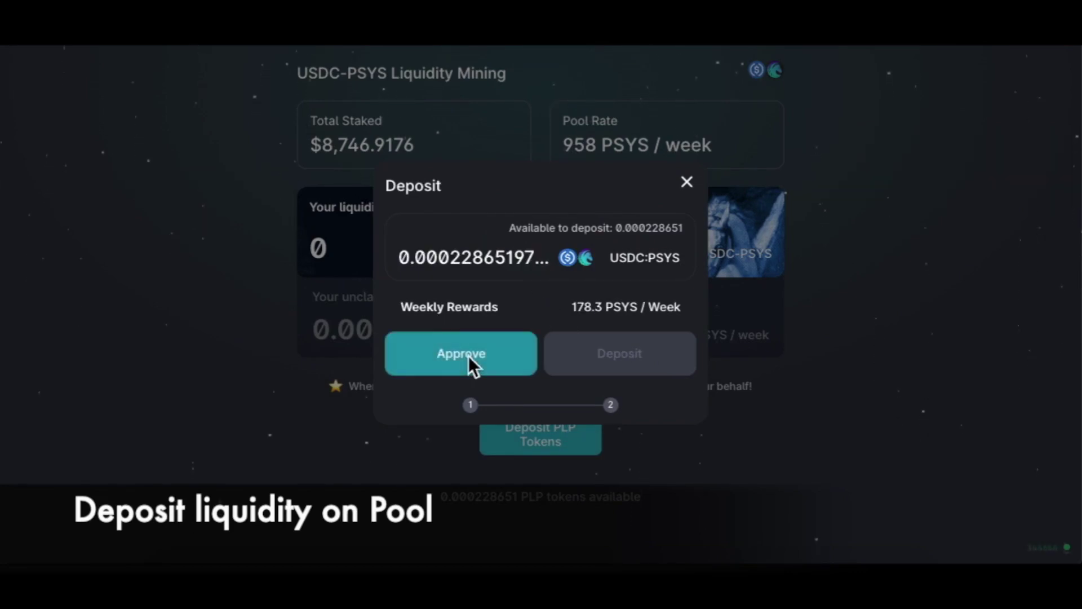
left_click(469, 357)
left_click(269, 358)
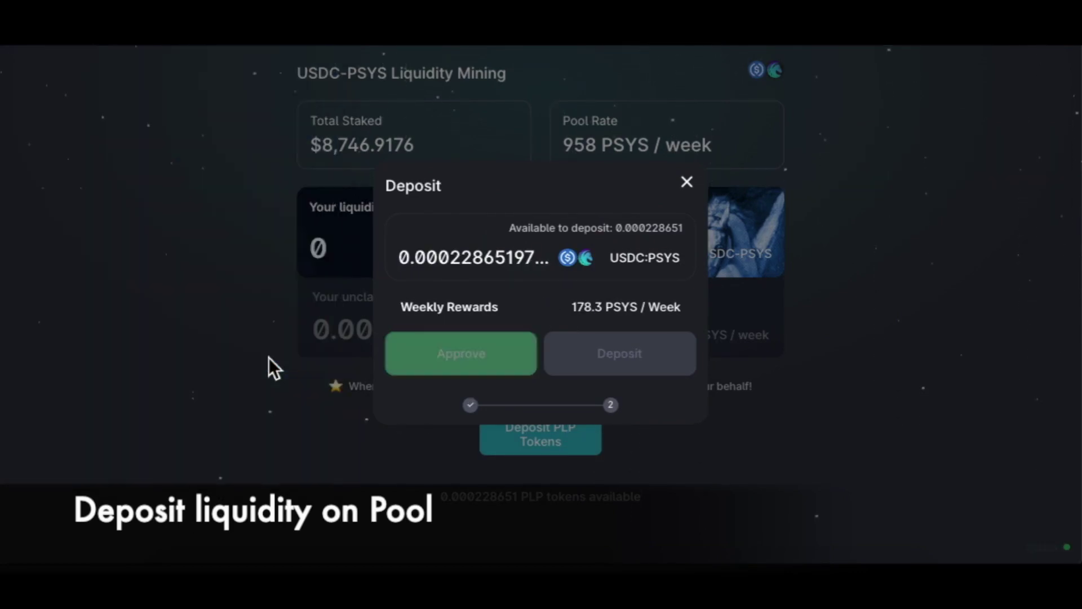
left_click(634, 354)
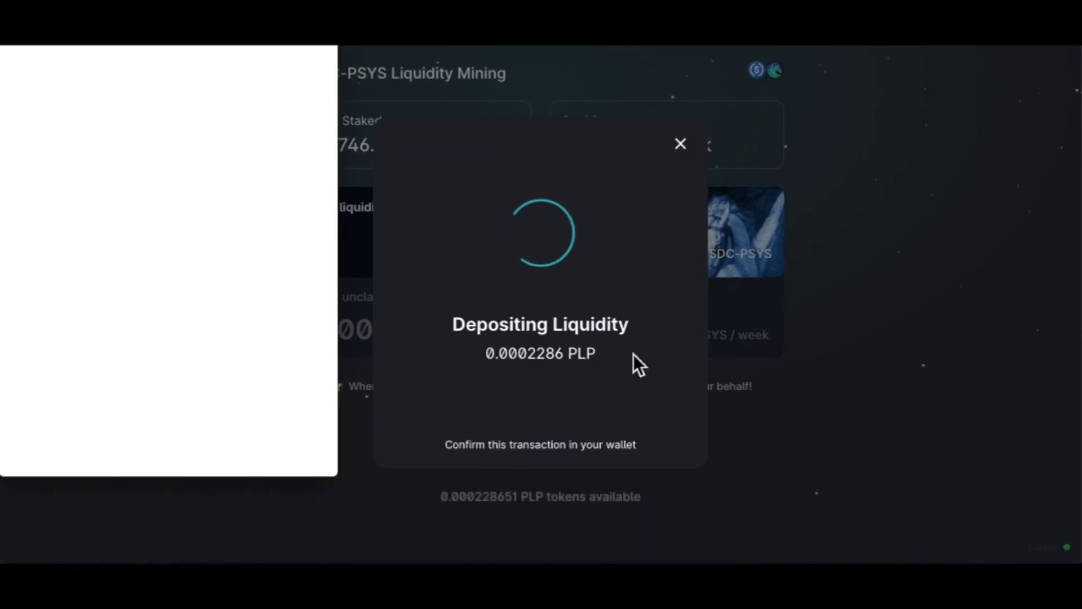
scroll(211, 262, "down", 2)
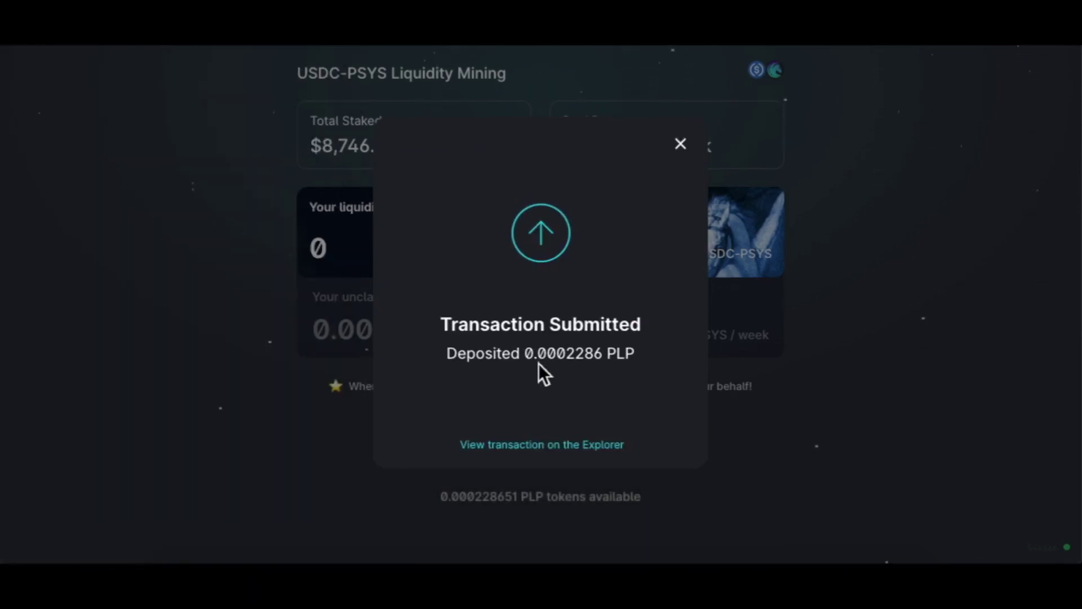
left_click(799, 410)
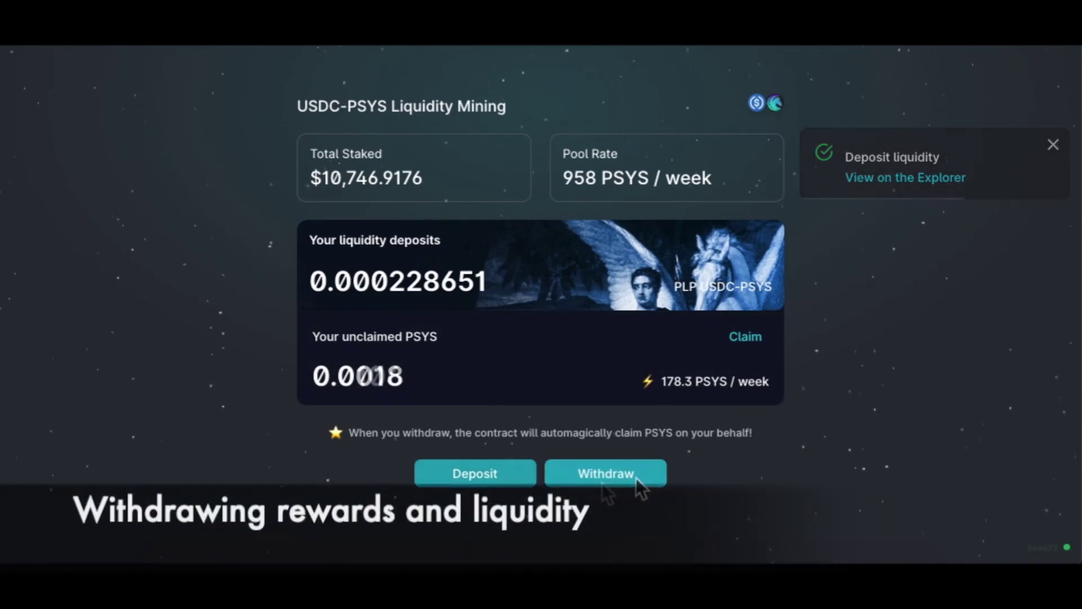
Withdraw 0.0002286 PLP and claim 0.01061 PSYS from the USDC-PSYS farm
left_click(605, 474)
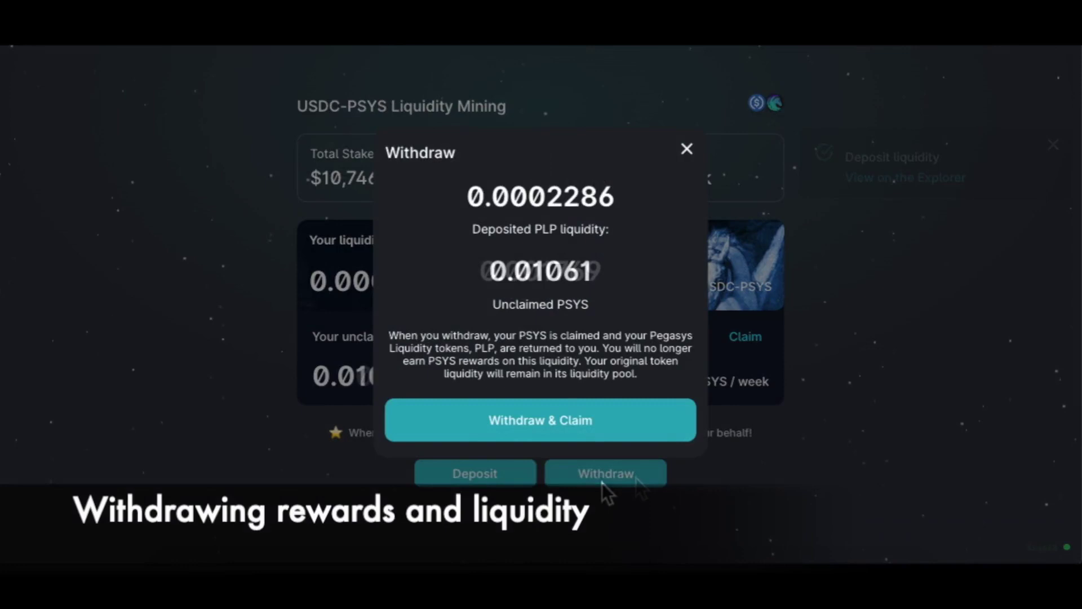
left_click(584, 421)
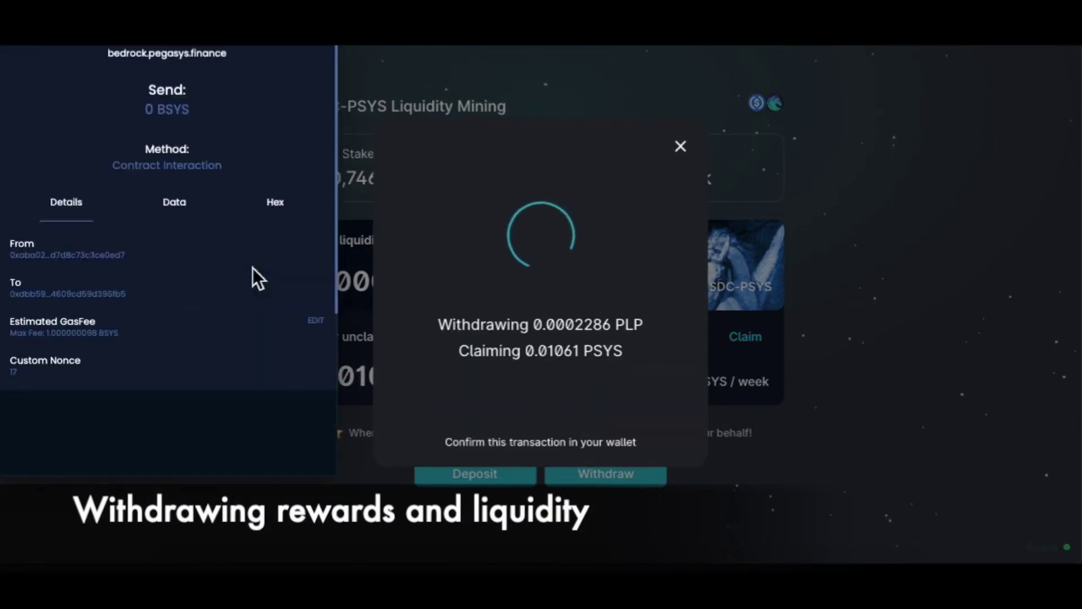
scroll(253, 269, "down", 2)
left_click(251, 358)
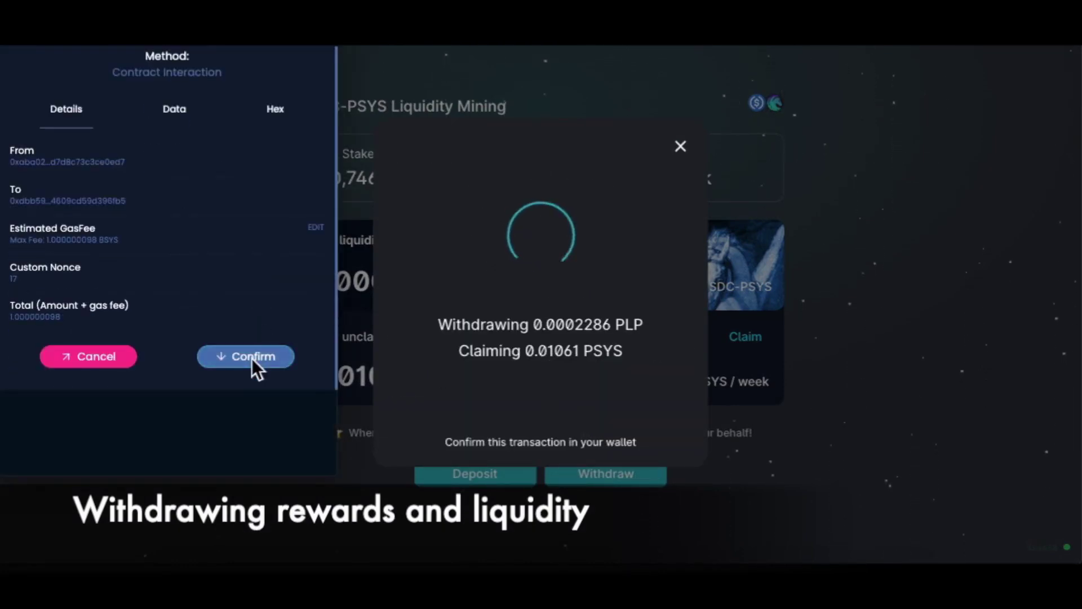
left_click(191, 263)
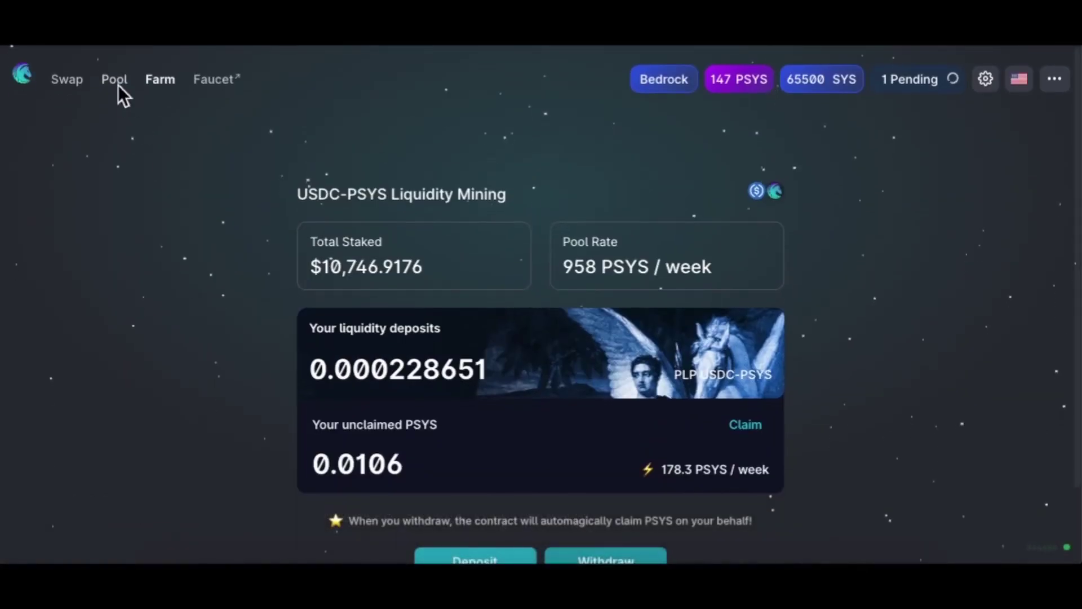
left_click(118, 85)
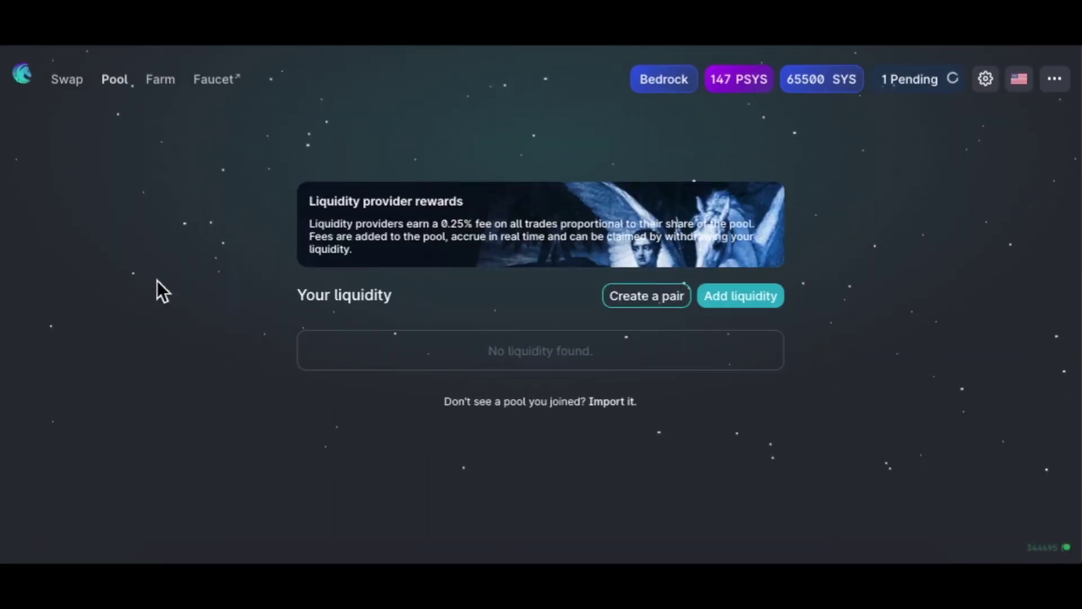
Remove 100% of USDC/PSYS liquidity for 999.999 USDC and 52.2852 PSYS, signing in Pali
left_click(699, 363)
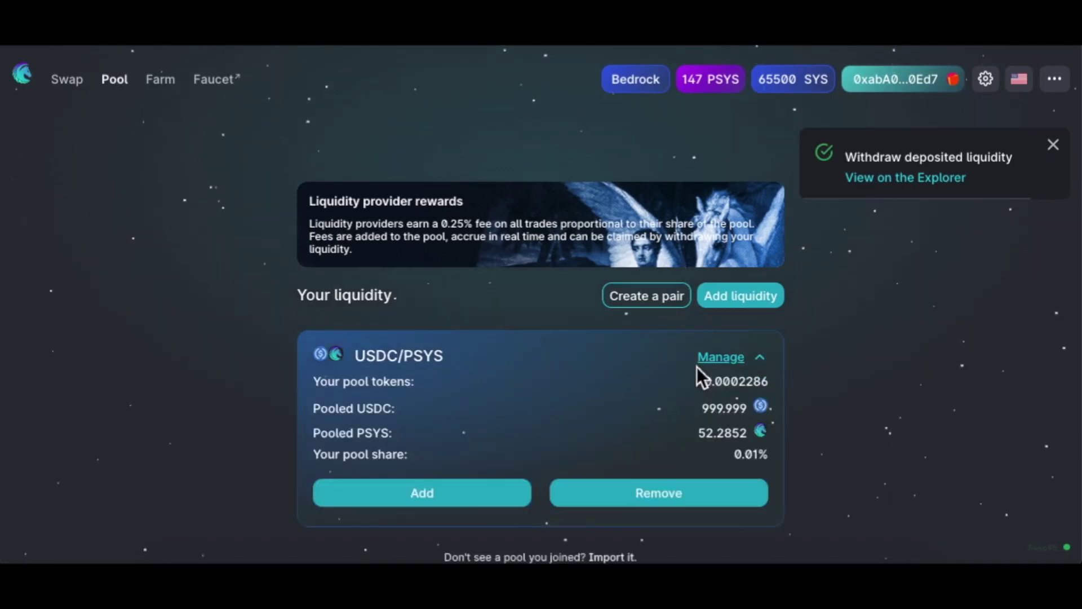
left_click(662, 416)
scroll(596, 334, "down", 2)
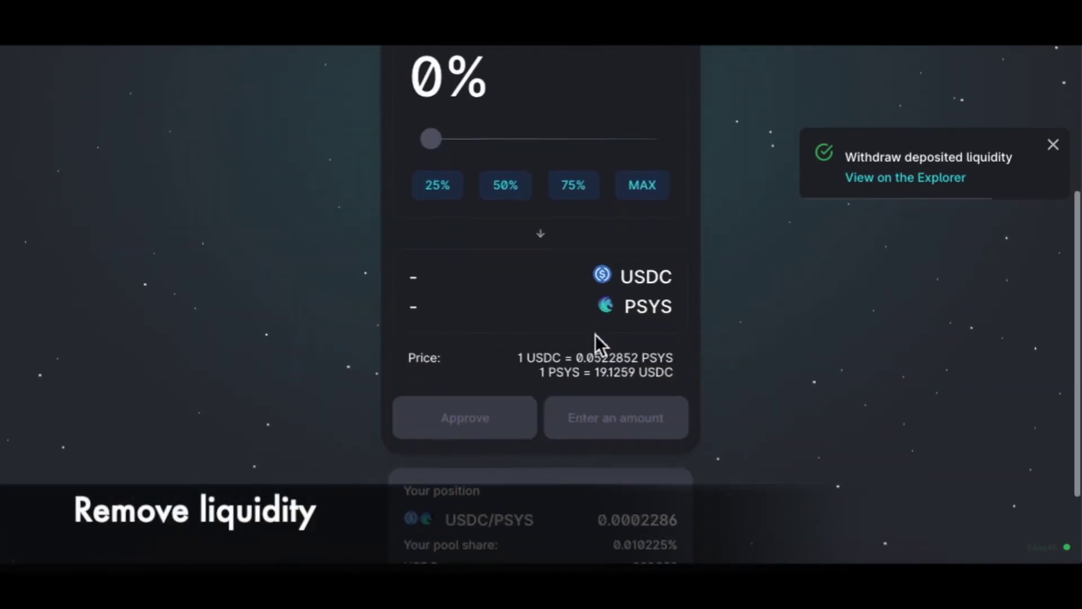
left_click(645, 186)
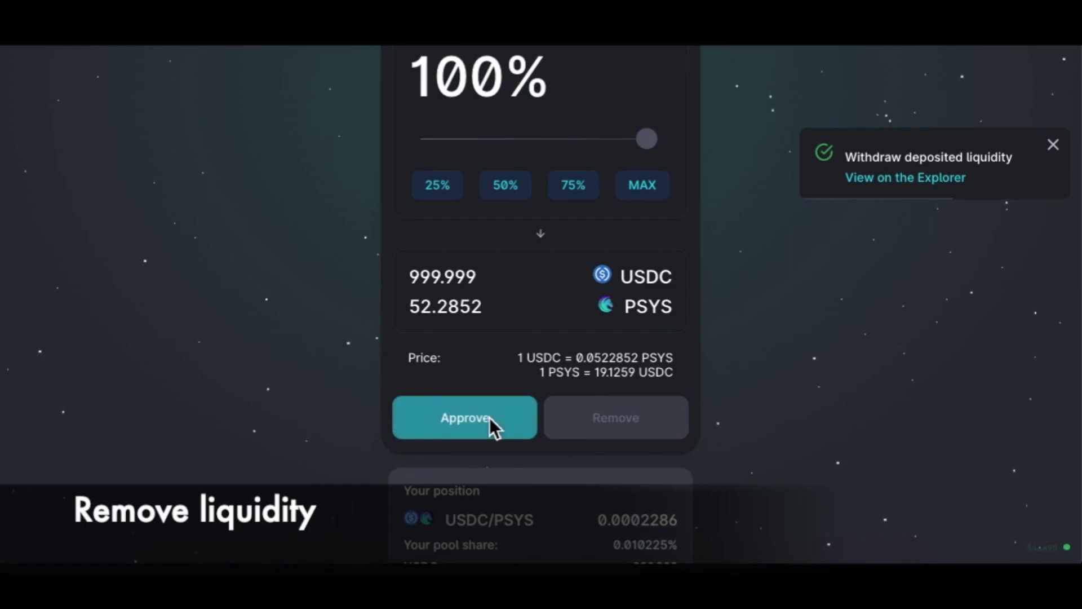
left_click(490, 417)
scroll(214, 266, "down", 5)
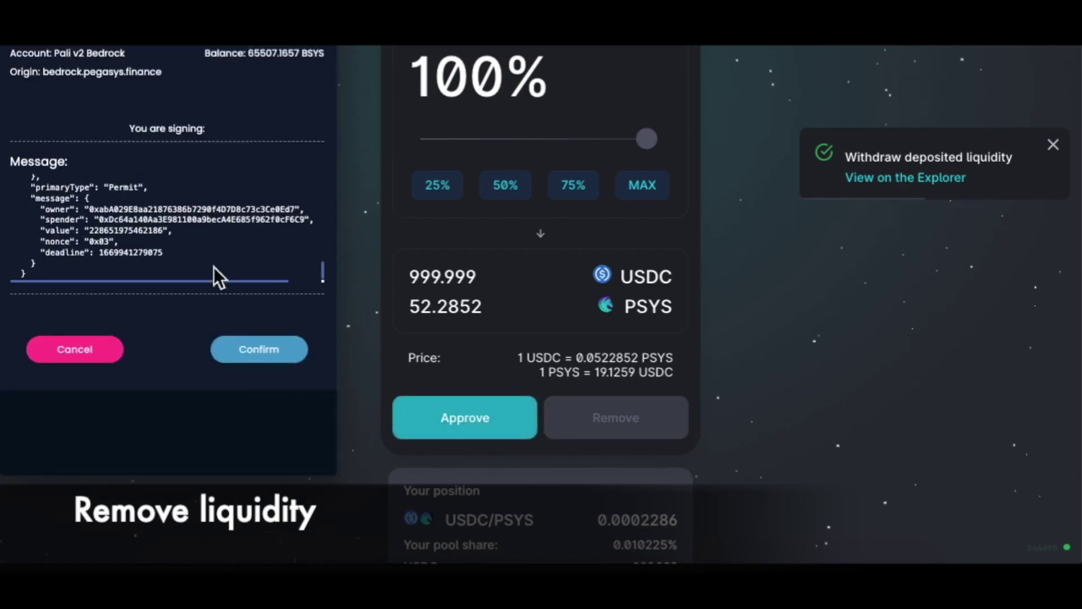
left_click(261, 362)
left_click(627, 412)
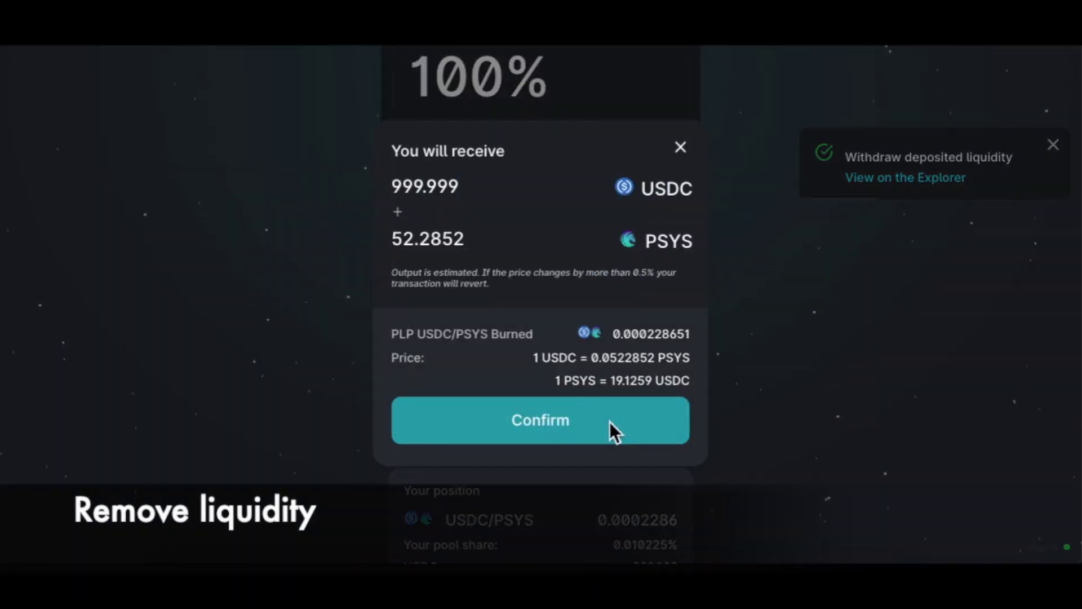
left_click(610, 422)
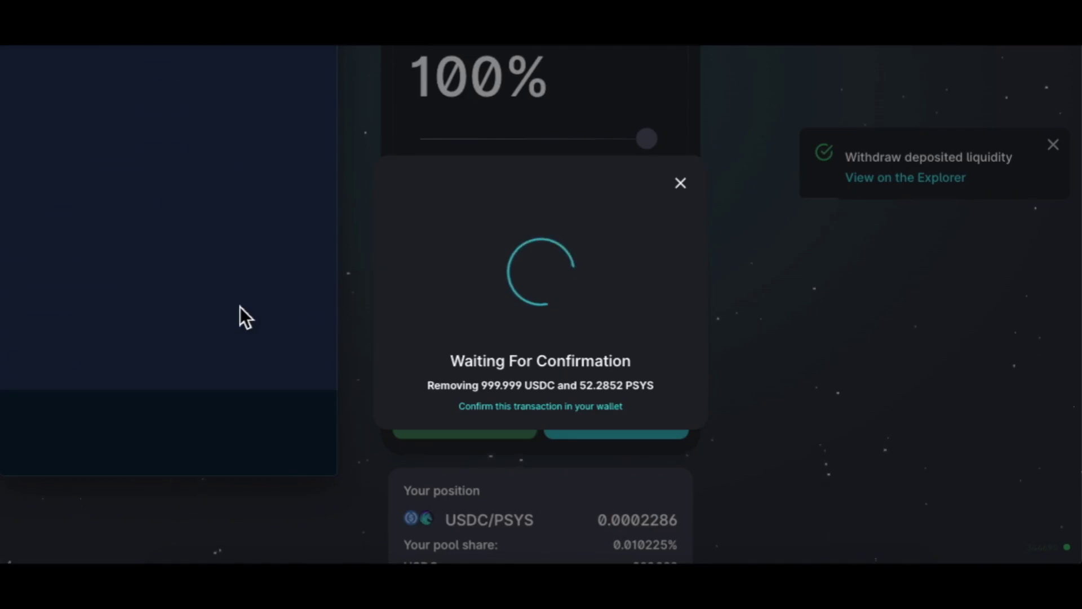
left_click(241, 355)
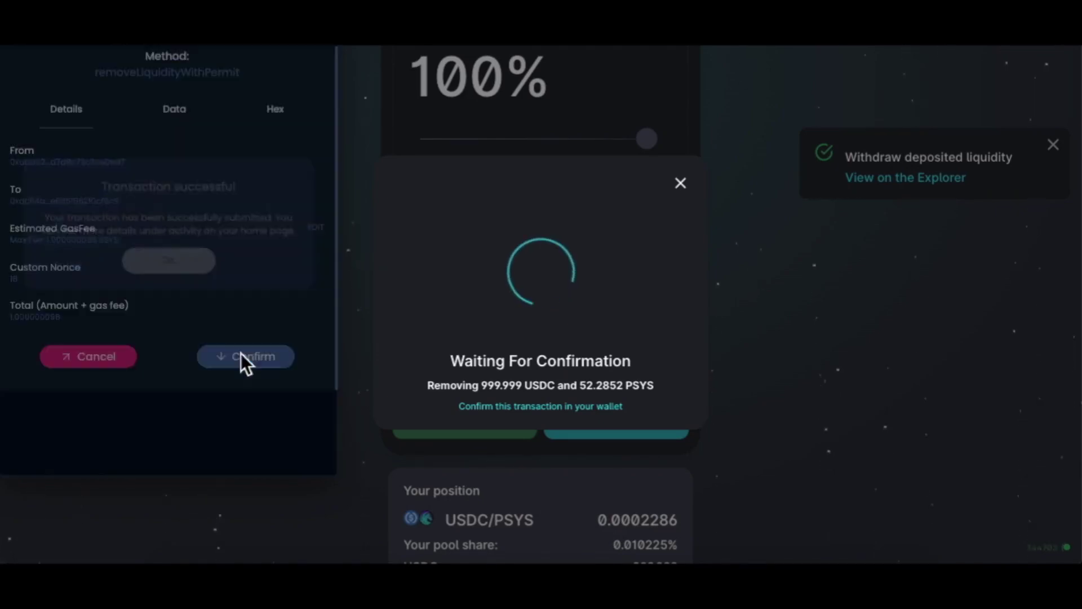